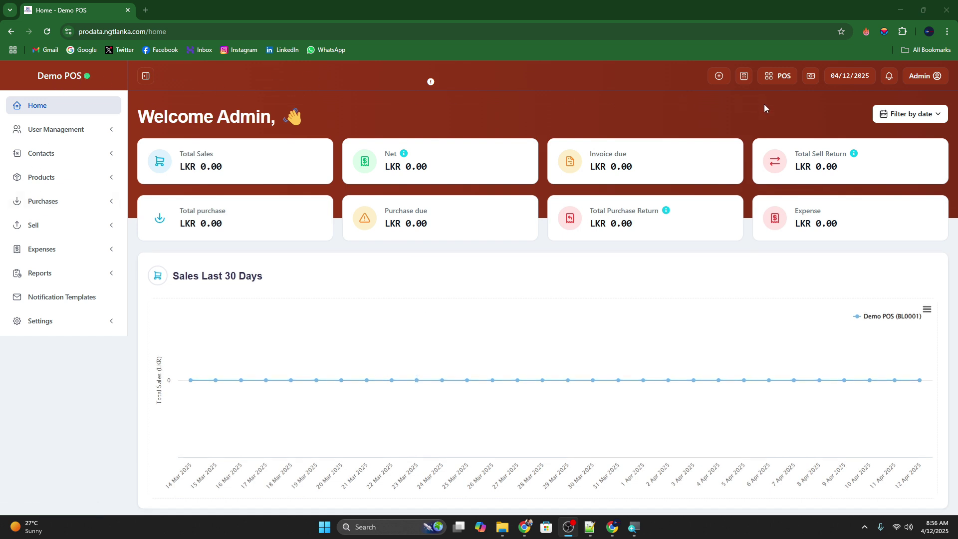
Start the POS in a new browser tab and open the cash register with 1000 cash in hand
left_click(780, 82)
left_click(200, 4)
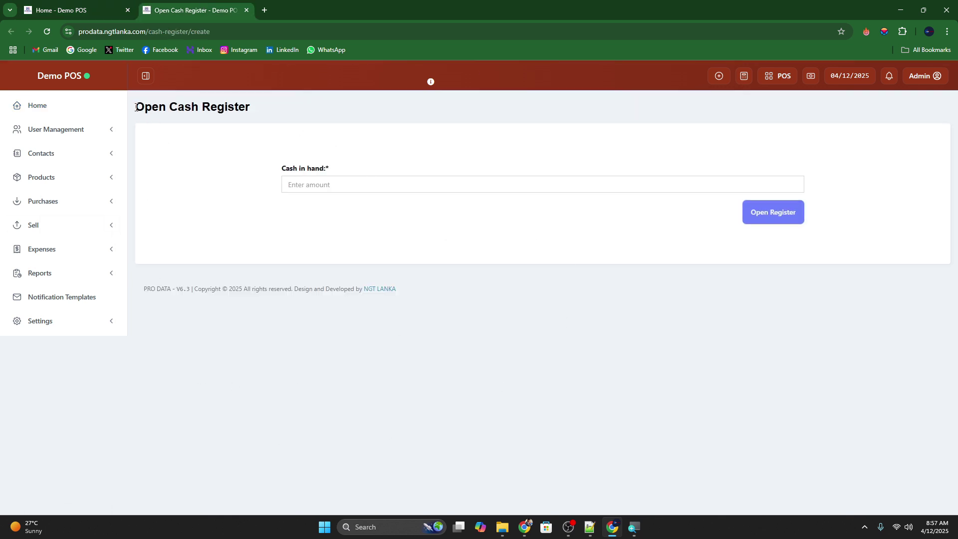
left_click_drag(136, 108, 267, 117)
left_click(400, 188)
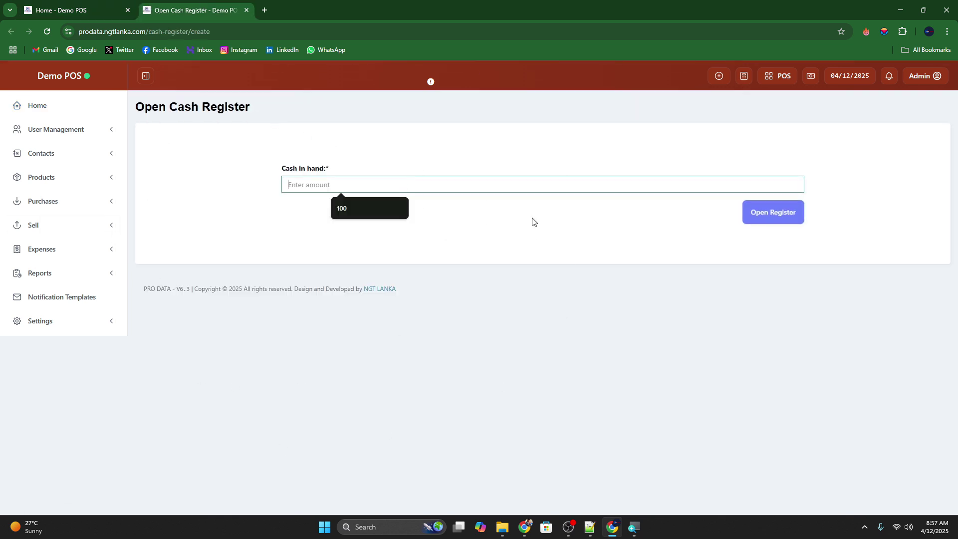
left_click(343, 207)
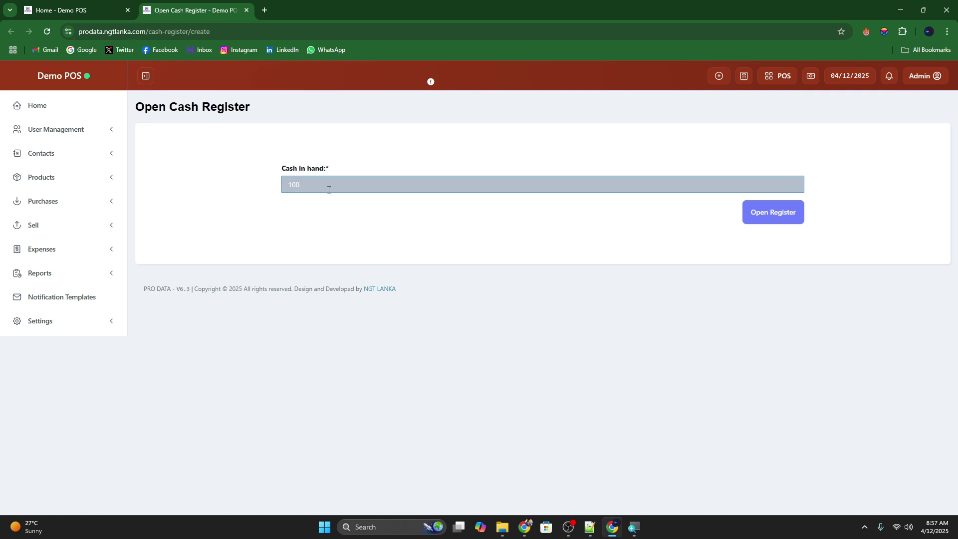
left_click_drag(314, 188, 288, 186)
type("1000")
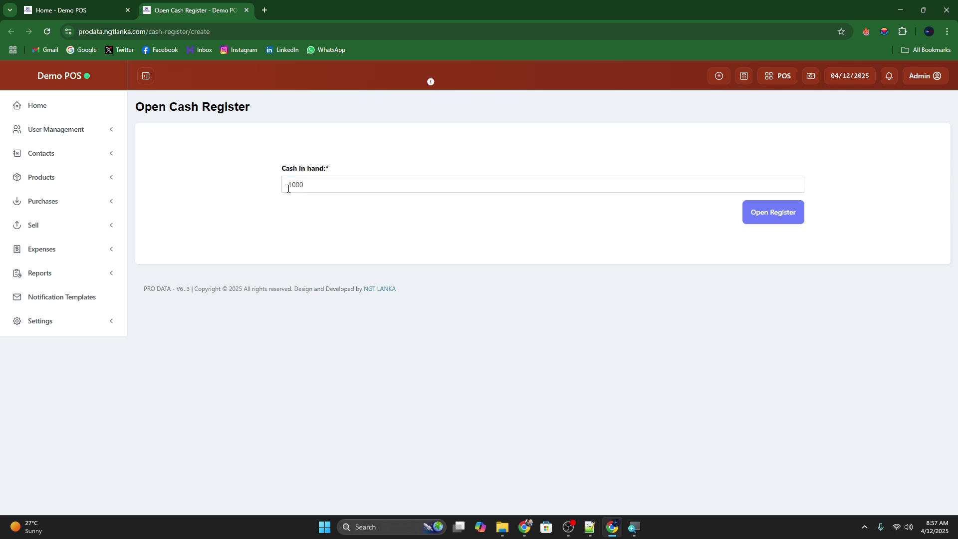
left_click(782, 217)
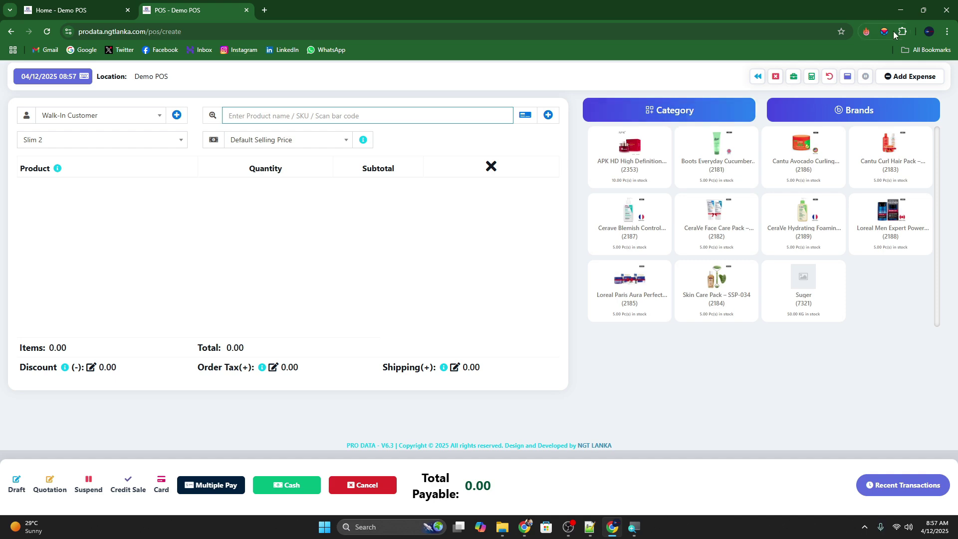
Launch an Incognito window and load the prodata.ngtlanka.com login page in it
left_click(947, 31)
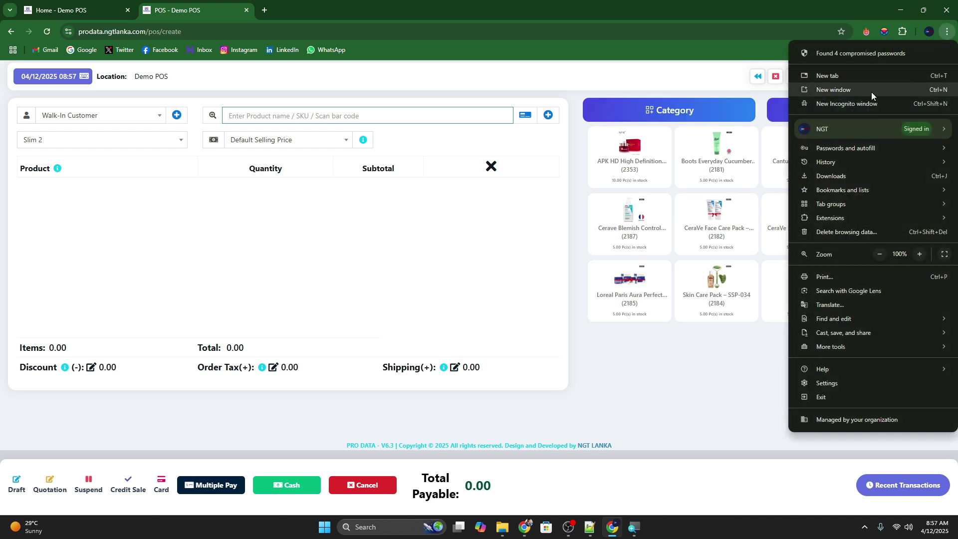
left_click(871, 91)
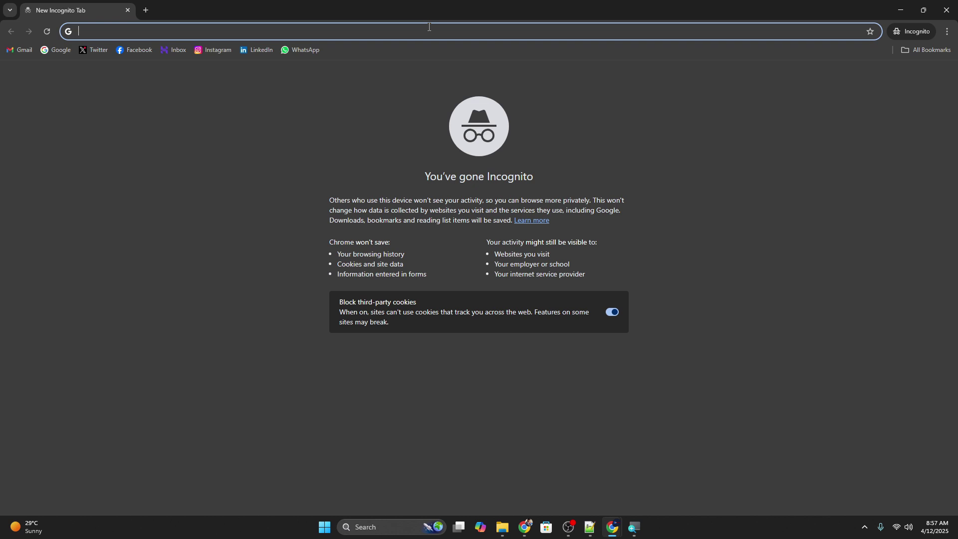
type("pr")
key("Return")
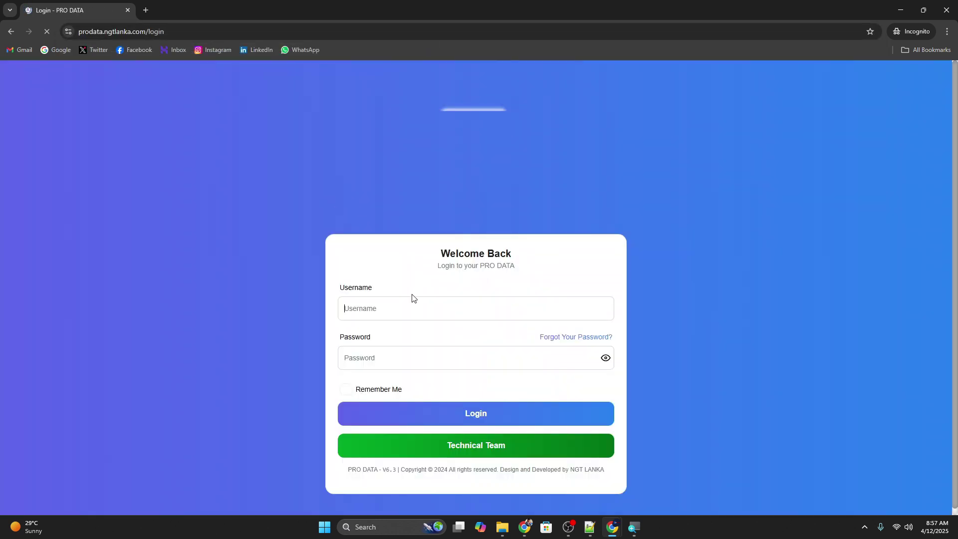
Log in with the username demo_cashier and the account password, with Remember Me selected
left_click(408, 308)
key("ctrl+v")
left_click(412, 364)
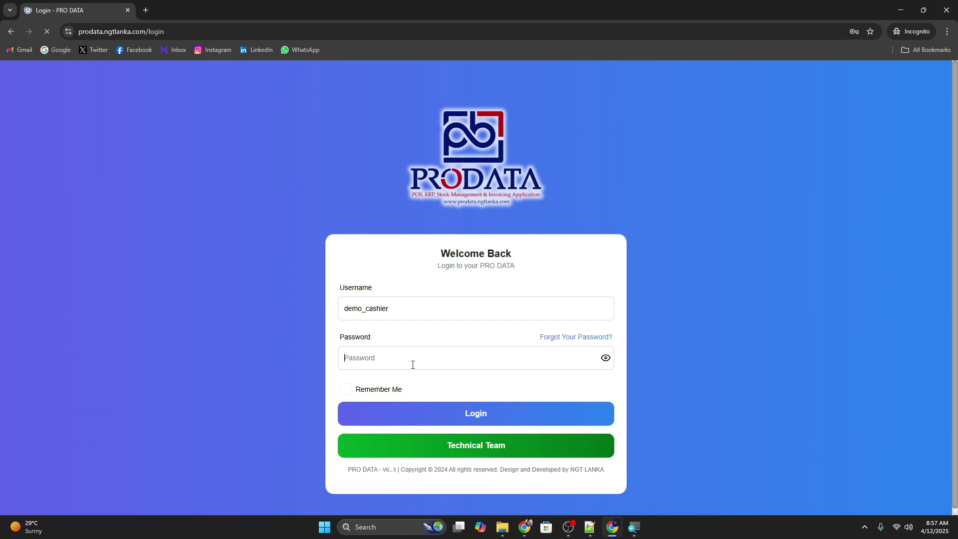
key("ctrl+v")
left_click(379, 389)
left_click(488, 417)
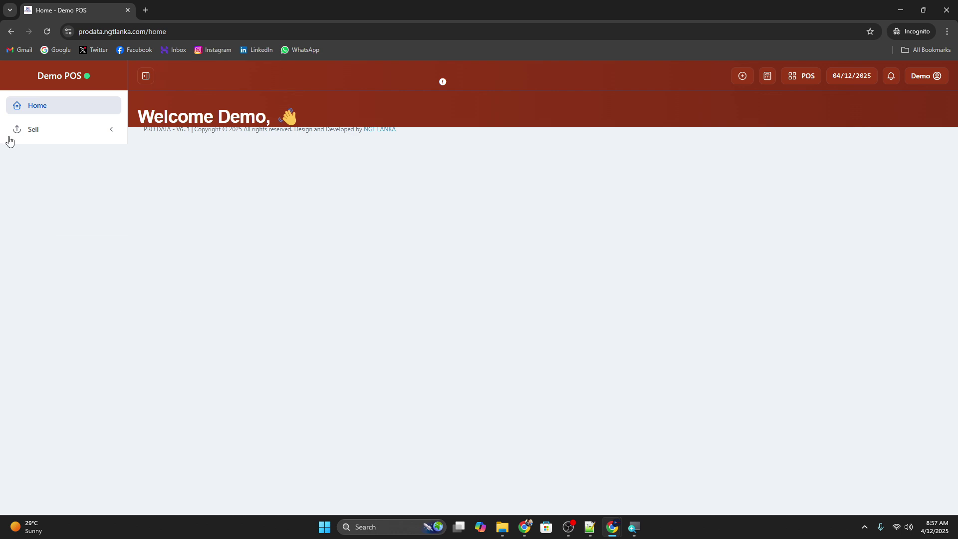
View the cashier account's All sales list and the built-in calculator
left_click(30, 131)
left_click(41, 147)
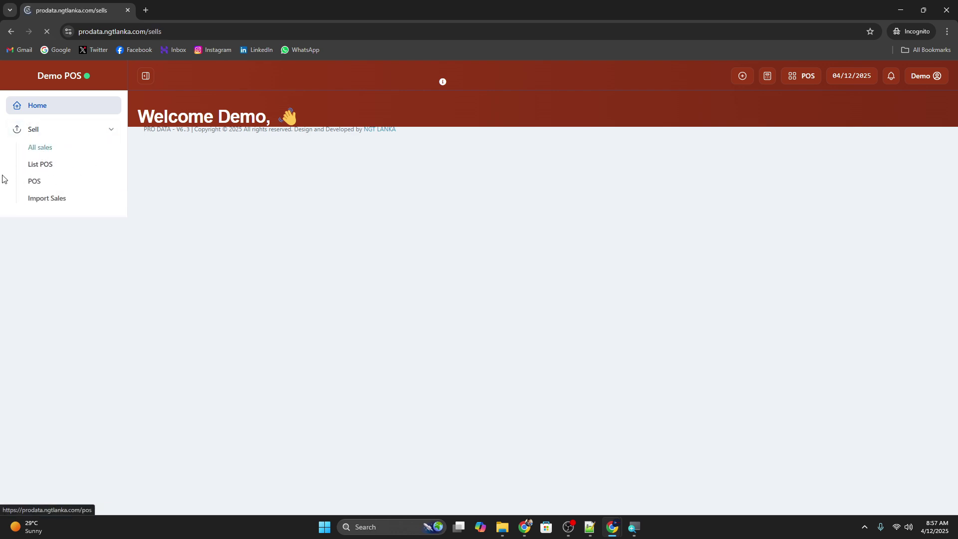
left_click(767, 76)
Start the POS as the cashier and open the cash register with 1000 cash in hand
left_click(803, 76)
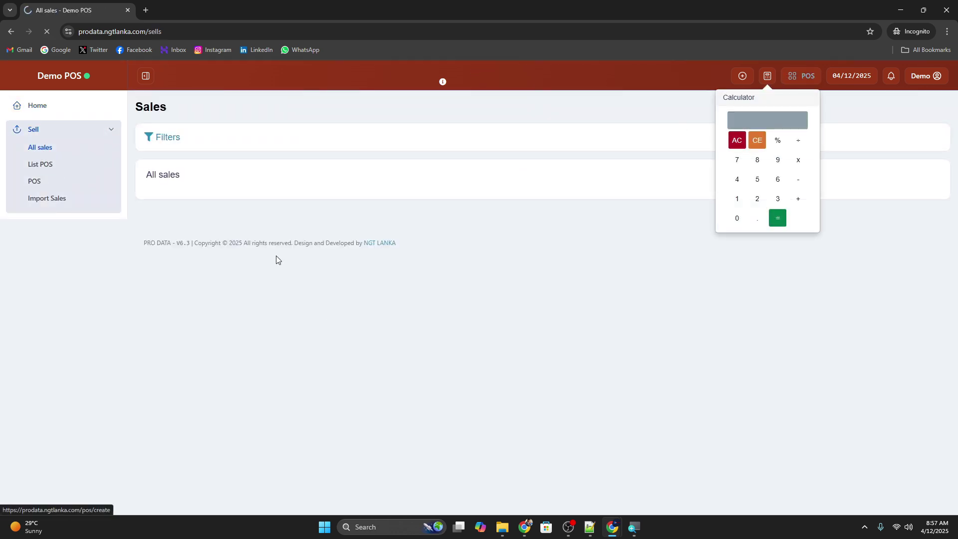
left_click(321, 185)
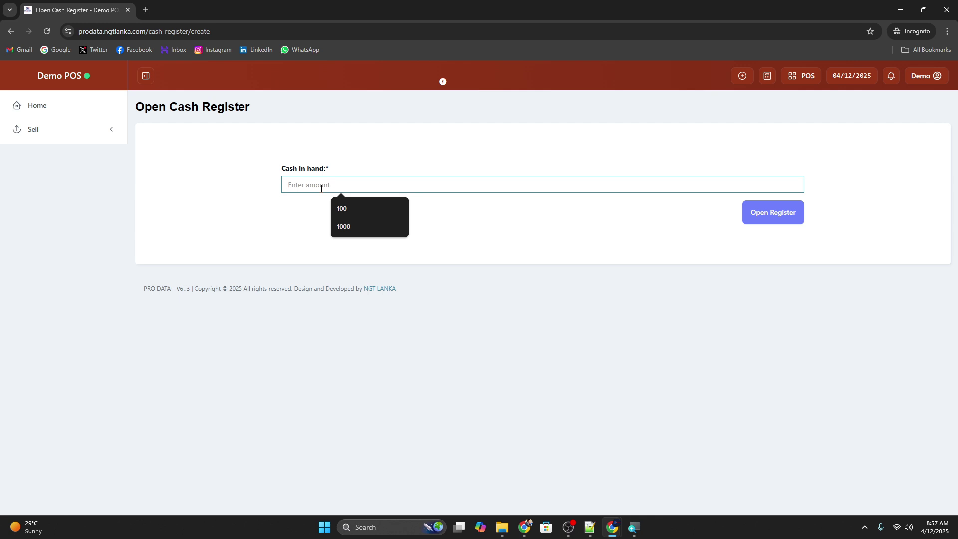
type("1000")
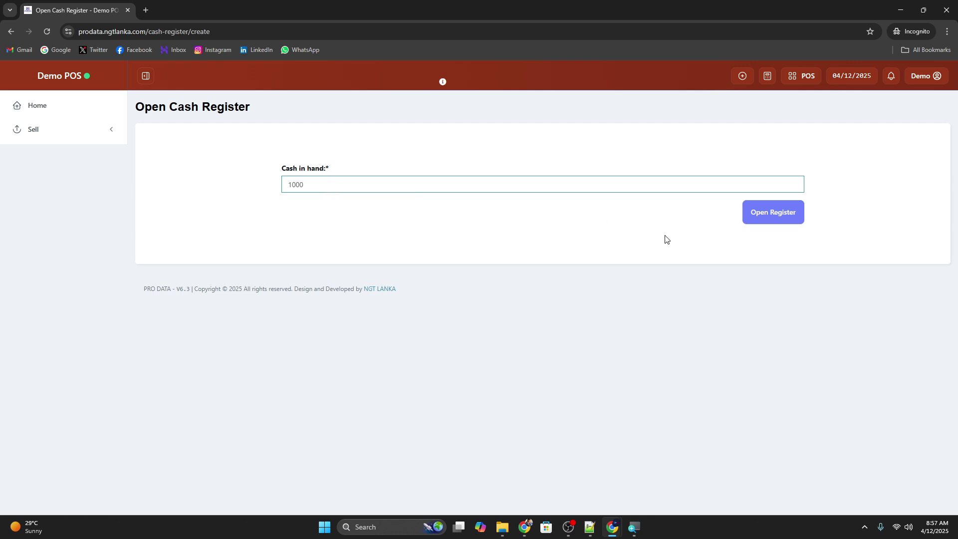
left_click(790, 219)
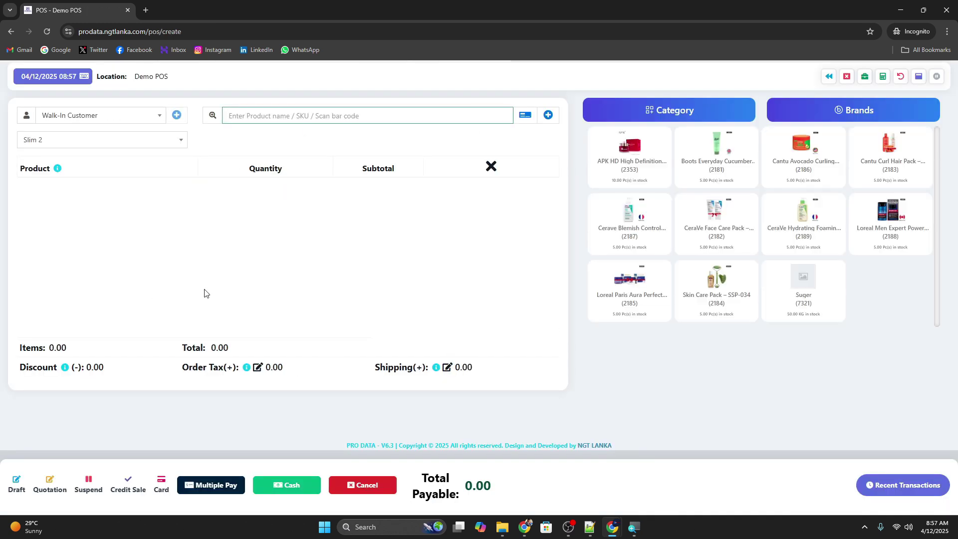
Leave the cashier's POS screen for the Home dashboard and close the Incognito window
left_click(828, 76)
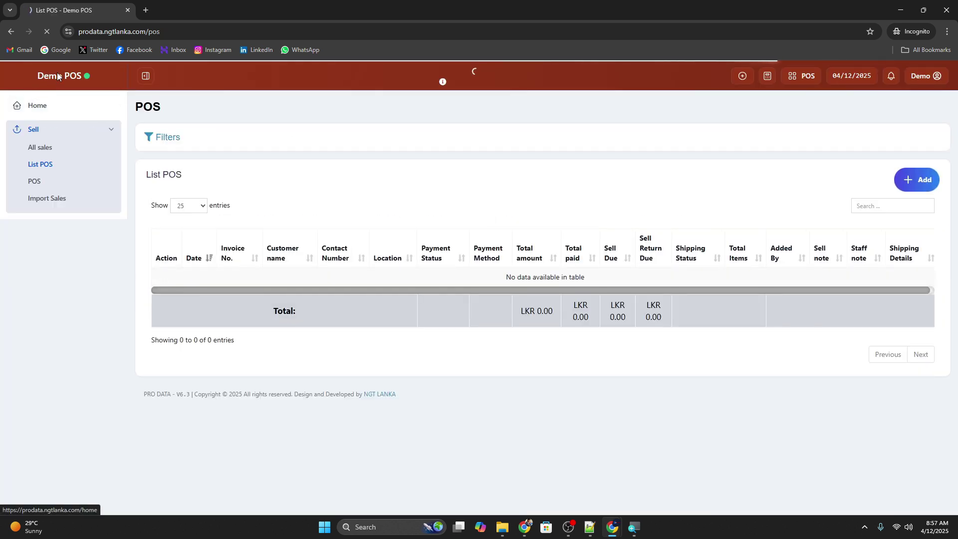
left_click(57, 76)
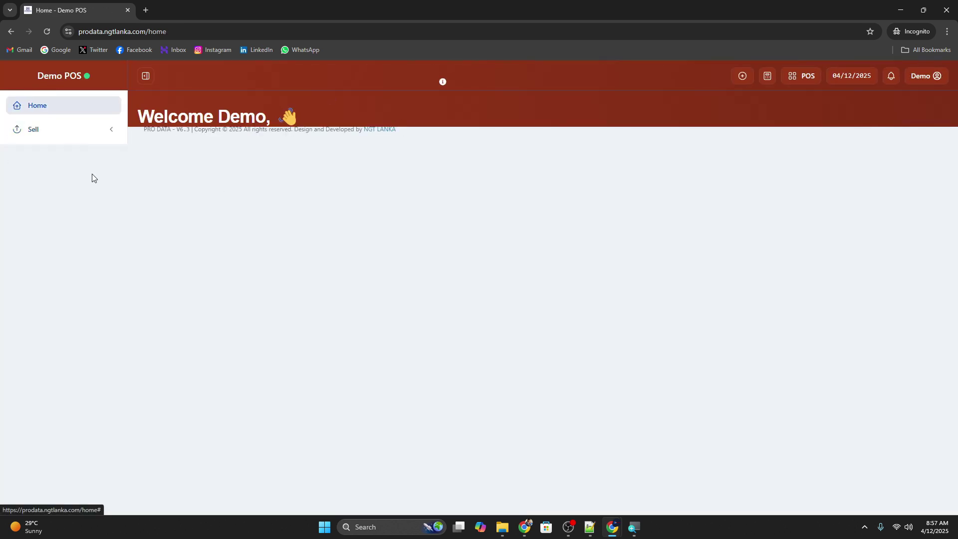
left_click_drag(139, 115, 521, 158)
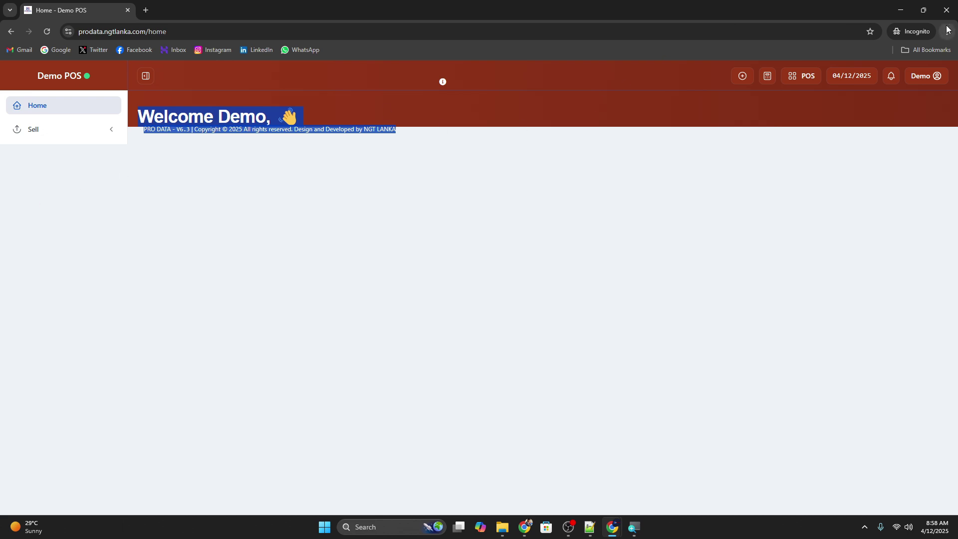
left_click(946, 10)
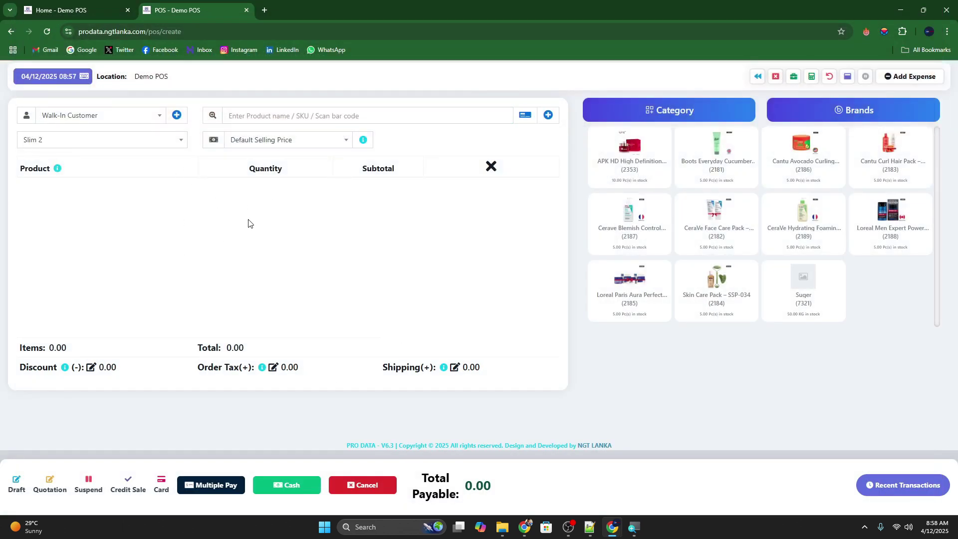
Add one Loreal Men Expert Power Age Revitalizing 24HR Moisturizer 50ml to the Walk-In Customer's sale
left_click(74, 118)
left_click(142, 221)
left_click(892, 215)
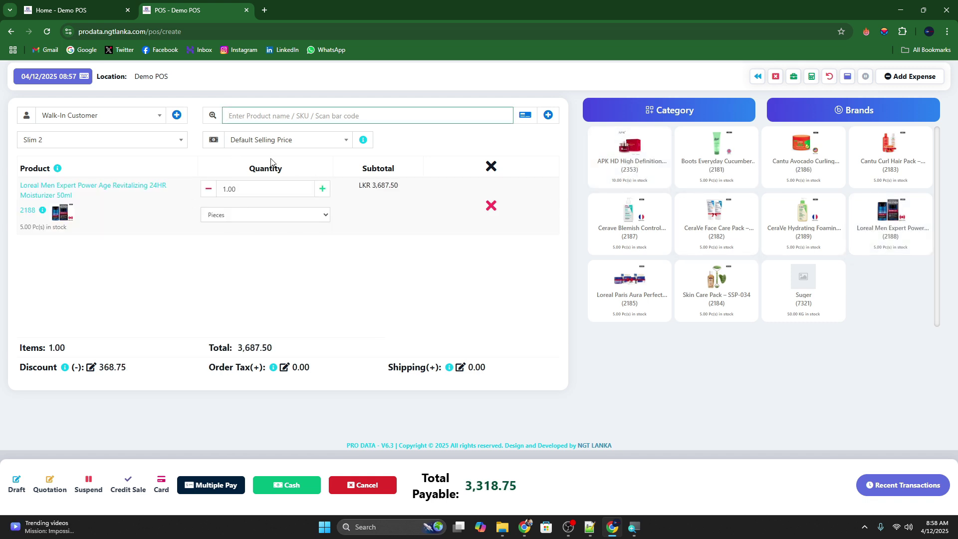
type("ra")
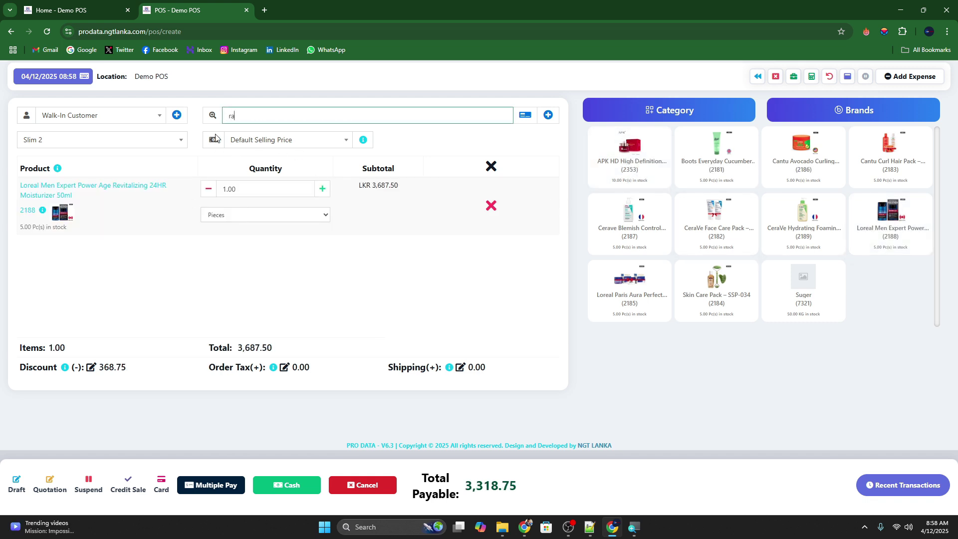
double_click(242, 109)
key("BackSpace")
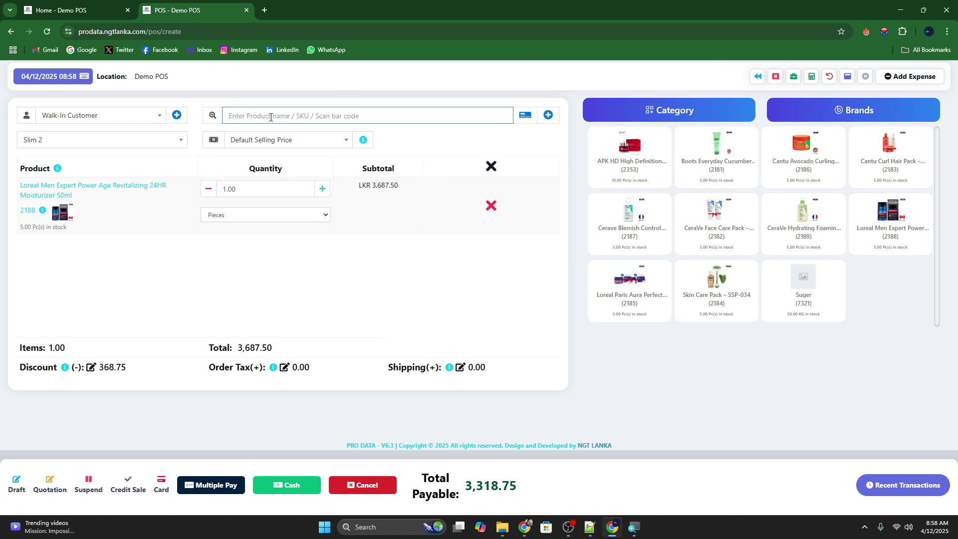
Look at the available product categories and brands for filtering the product grid, and close both lists
left_click(746, 109)
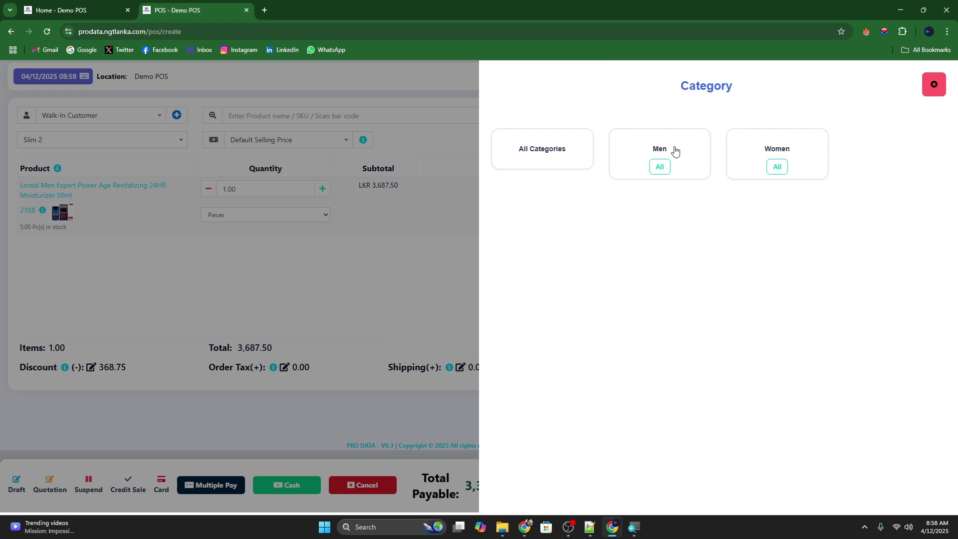
left_click(361, 305)
left_click(821, 110)
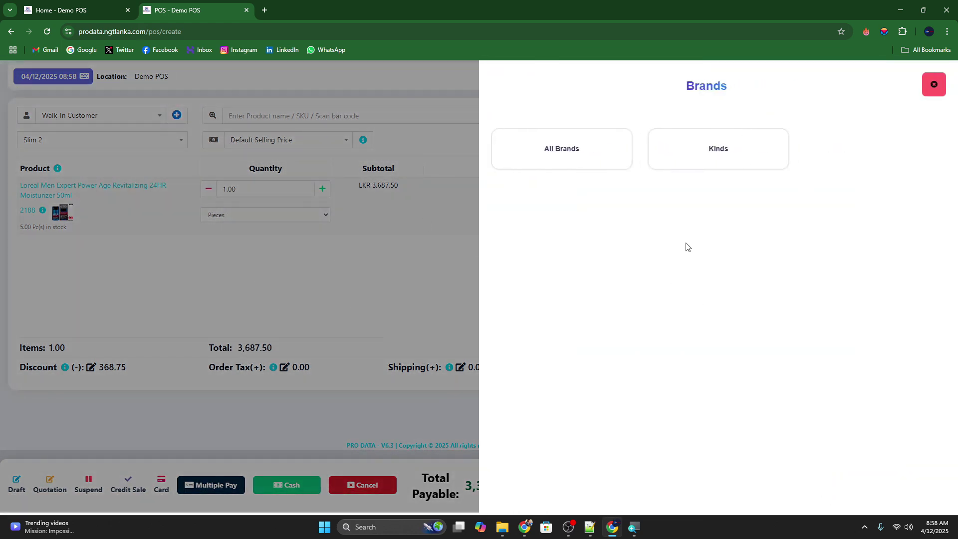
left_click(305, 262)
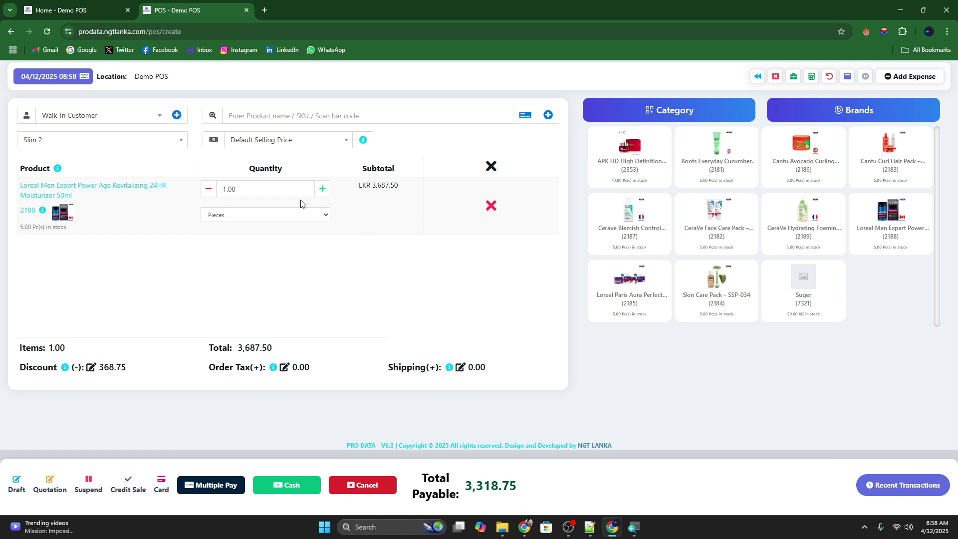
Start adding a new customer contact from the sale and set its type to Individual
left_click(102, 118)
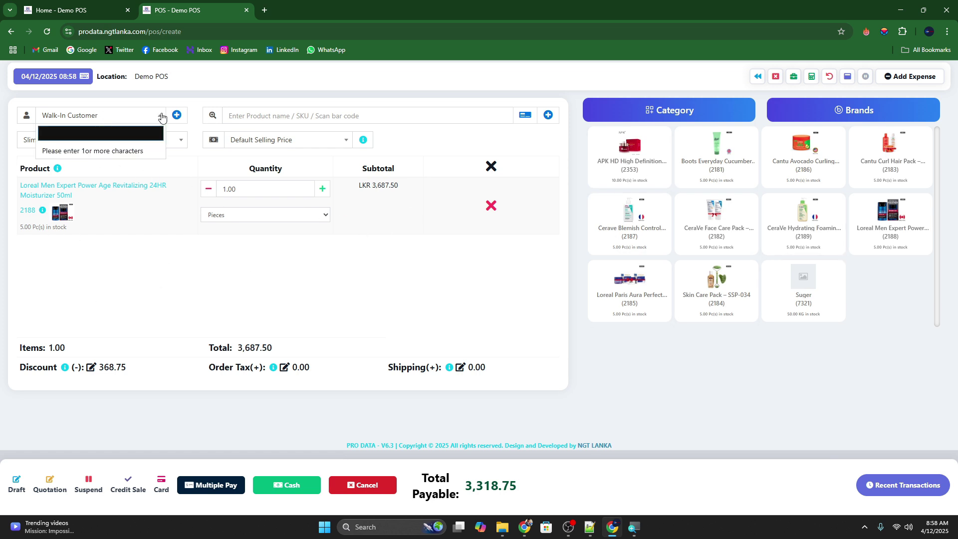
left_click(133, 293)
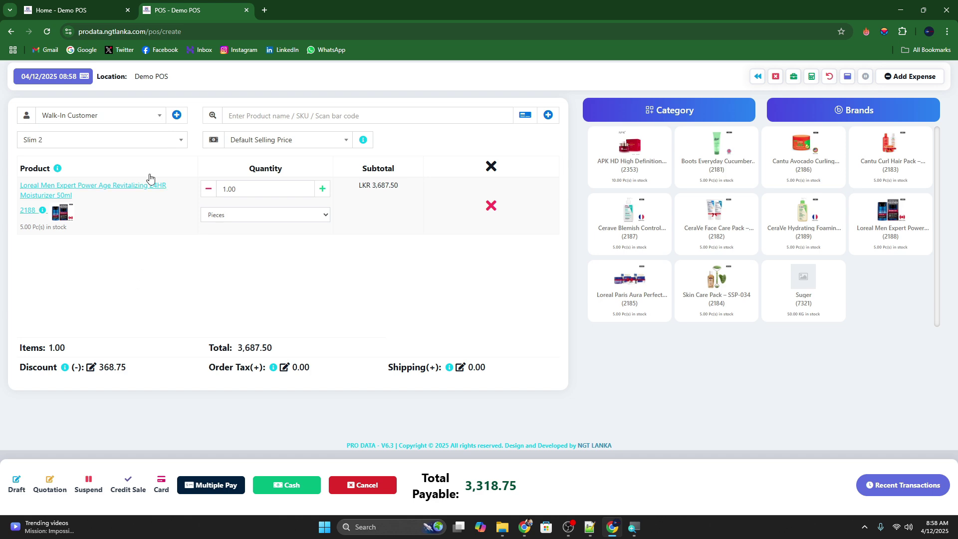
left_click(177, 116)
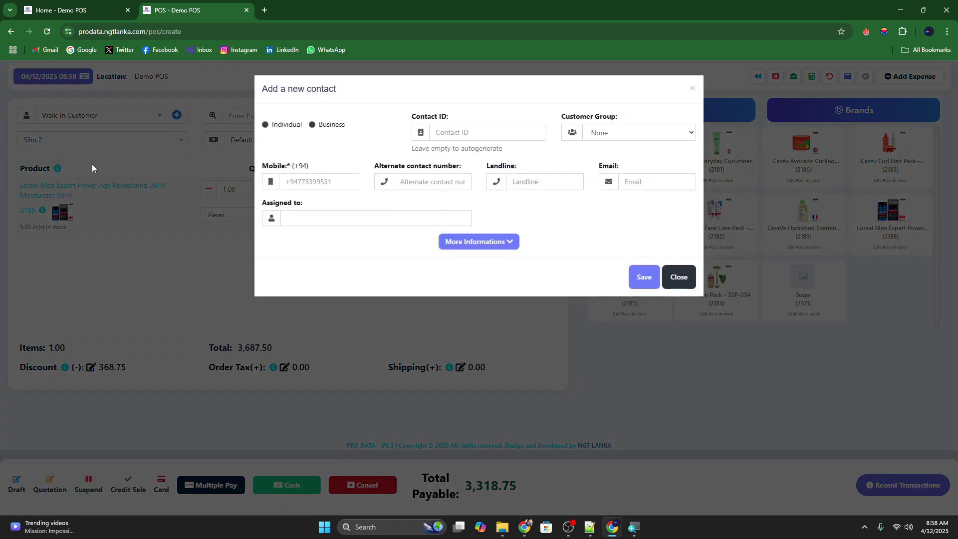
left_click(282, 128)
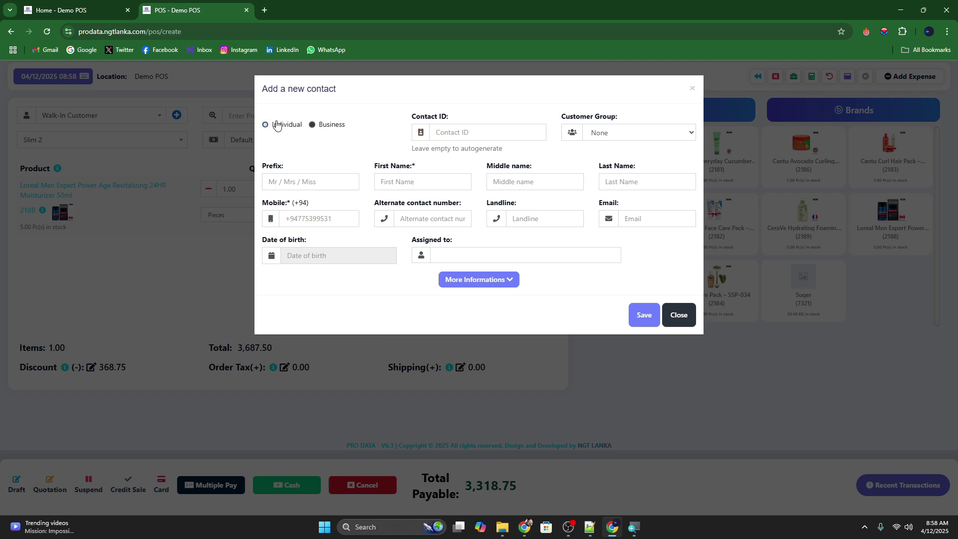
left_click_drag(275, 87, 337, 97)
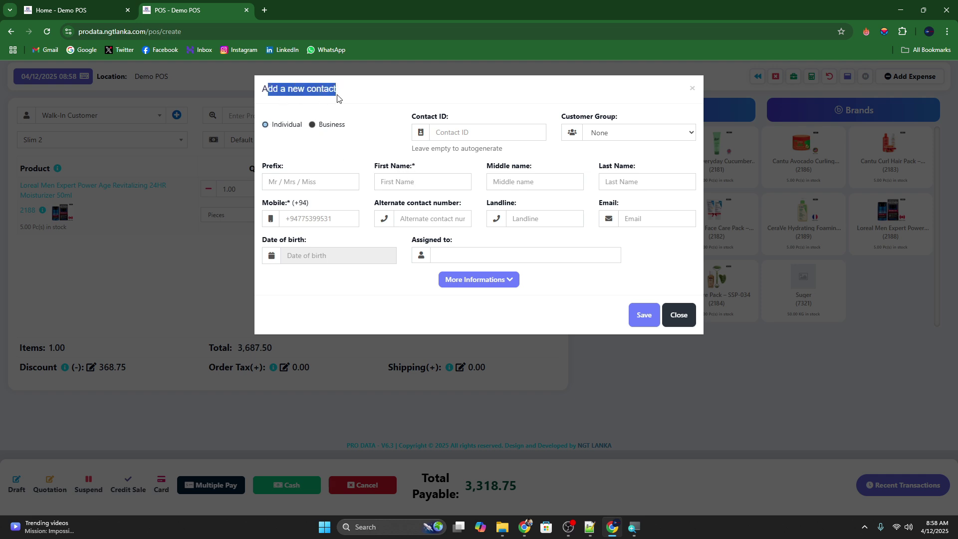
Fill in the new contact's first name and mobile number, including the country code 94, from the saved suggestions
left_click(401, 180)
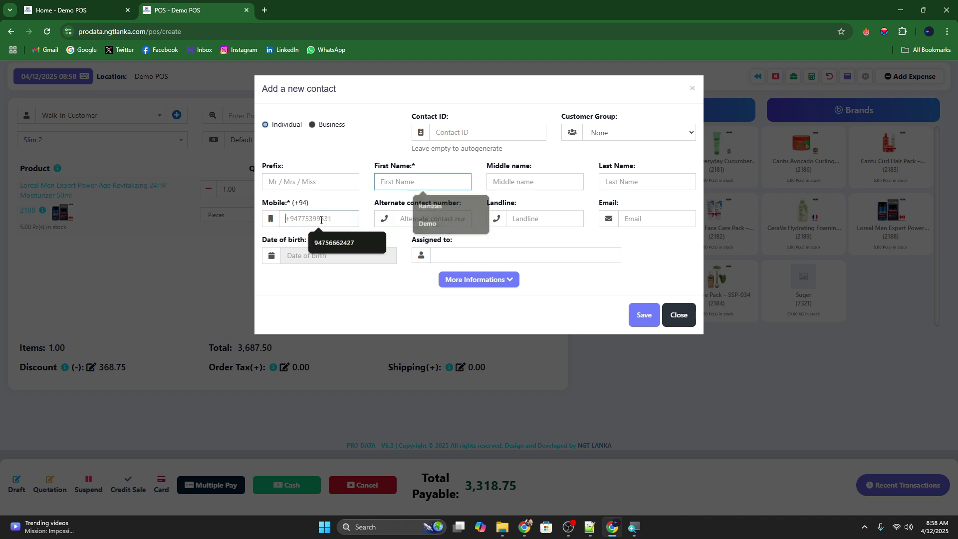
left_click(424, 182)
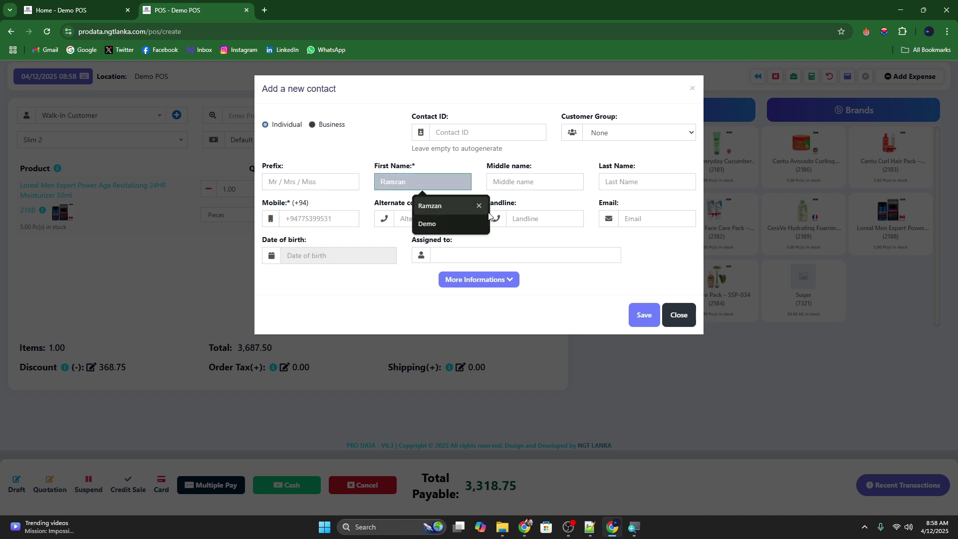
left_click(424, 207)
left_click(324, 219)
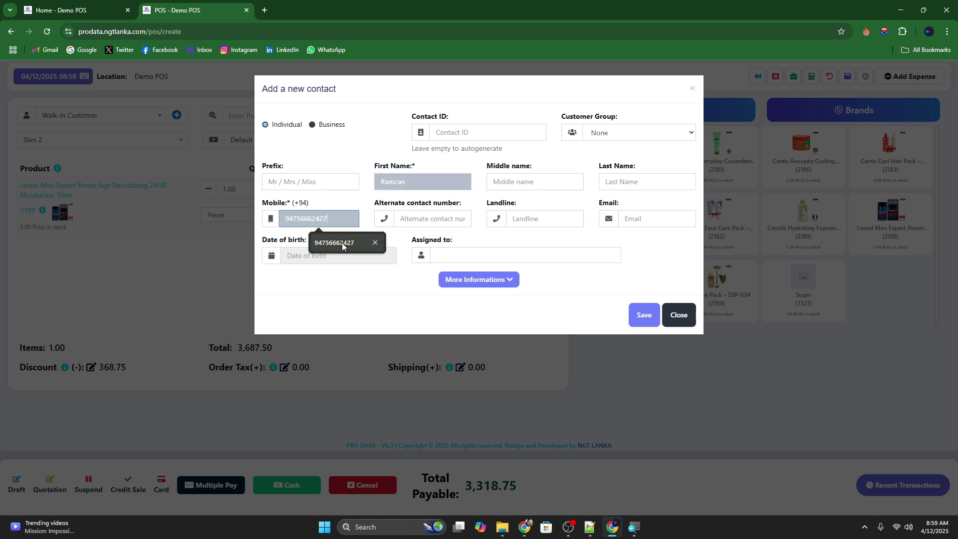
left_click(342, 244)
left_click_drag(294, 218, 286, 220)
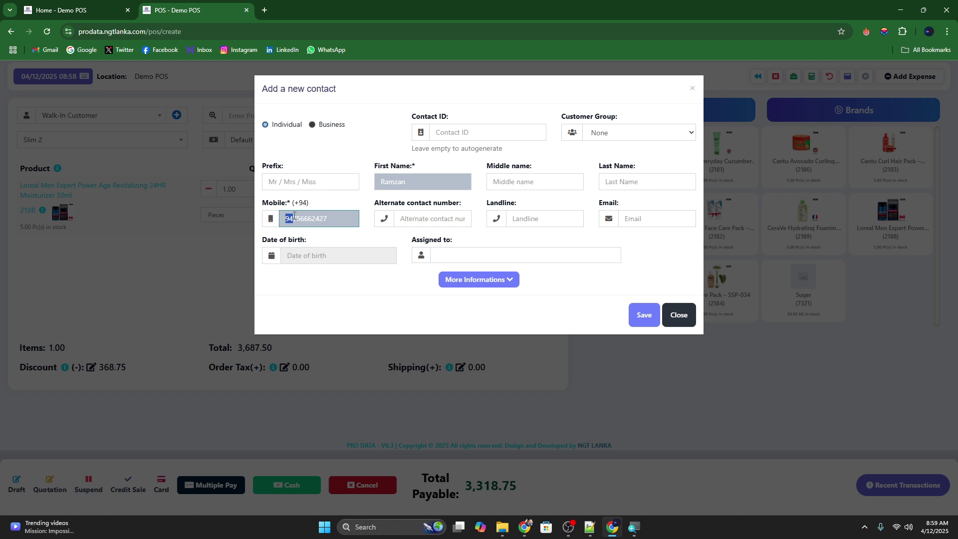
double_click(316, 218)
left_click(290, 220)
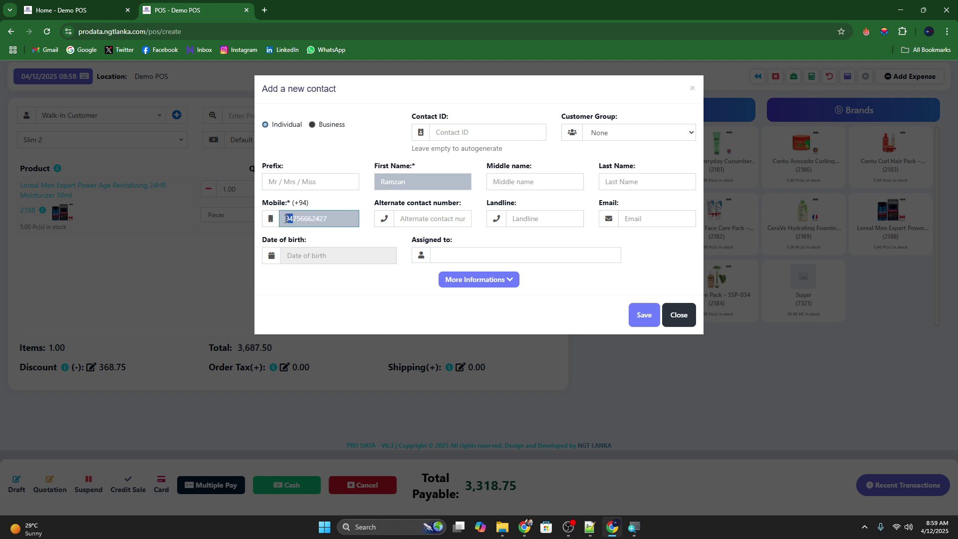
Save the new customer contact and accept the already registered mobile number
double_click(287, 219)
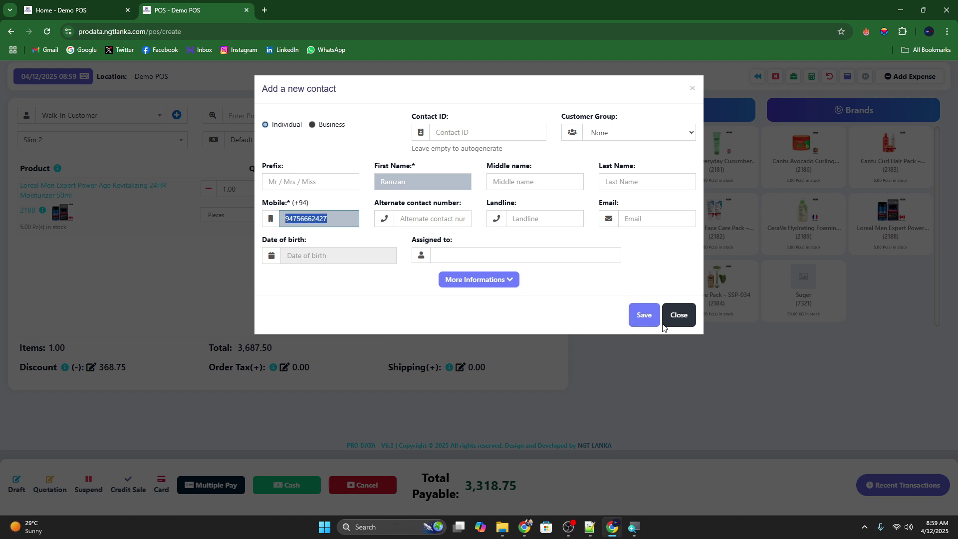
left_click(642, 315)
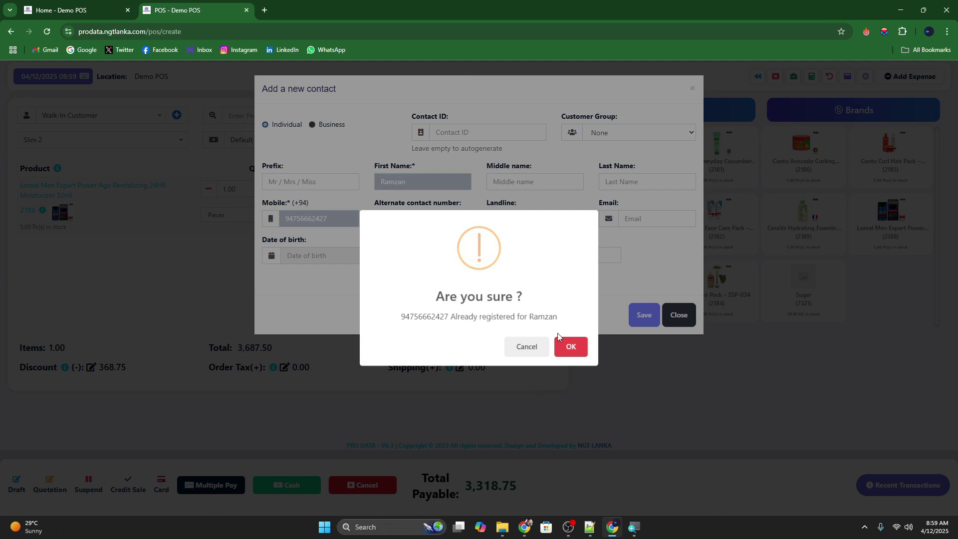
left_click(573, 349)
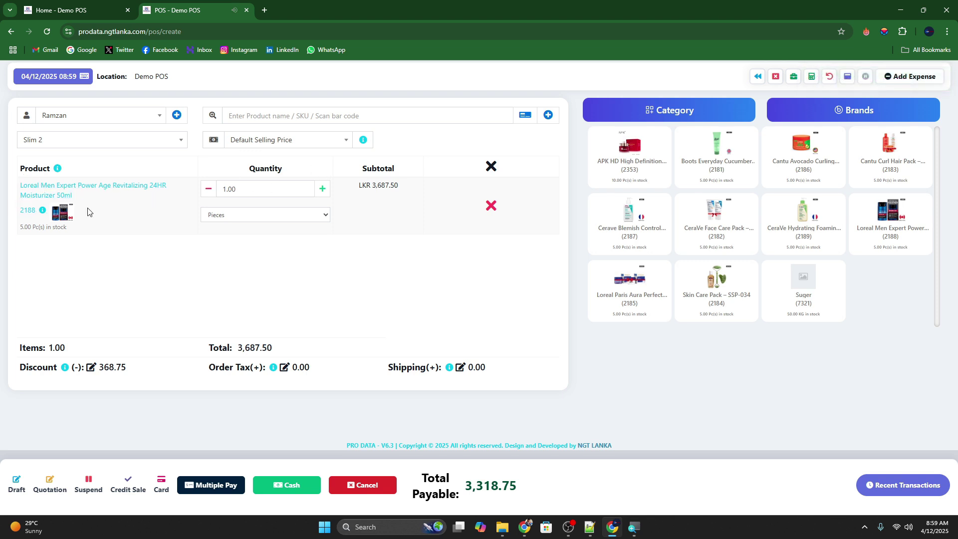
Look at the moisturizer line's quantity, subtotal, unit price, discount and description settings, and close its details
left_click(230, 188)
triple_click(383, 194)
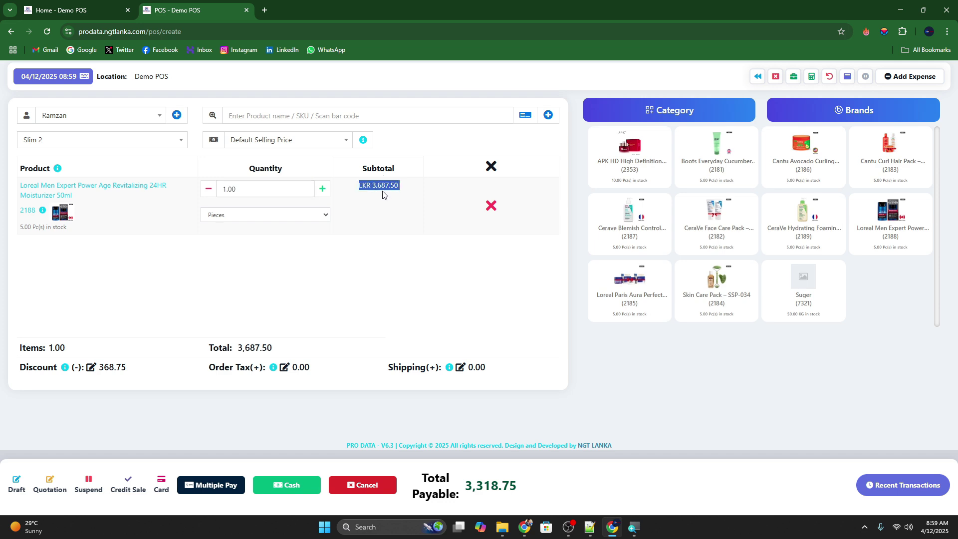
left_click(35, 199)
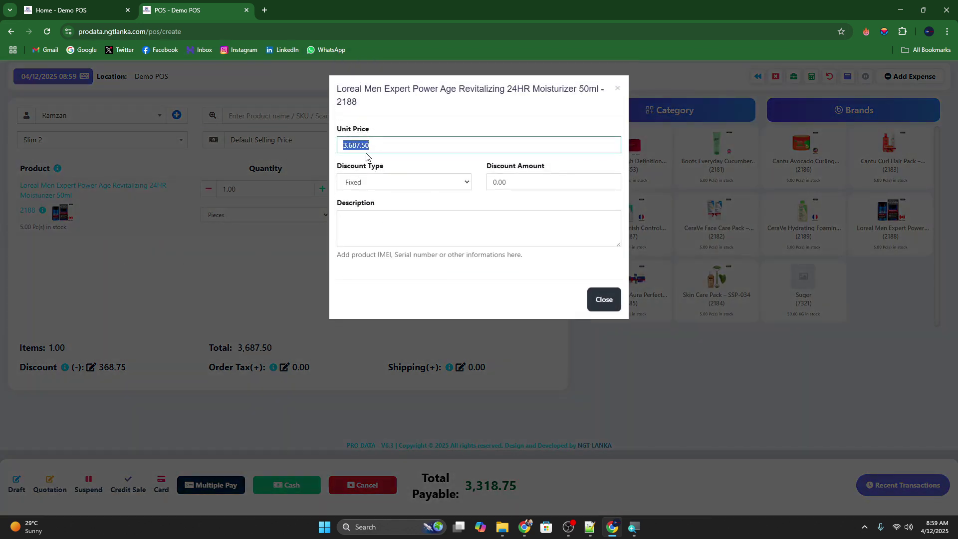
left_click(548, 183)
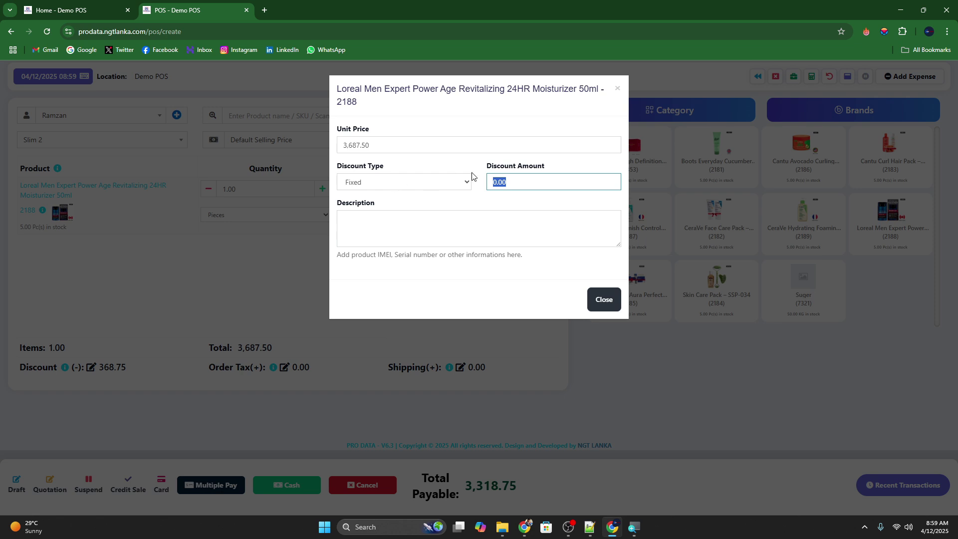
double_click(496, 169)
left_click_drag(495, 168, 525, 165)
left_click(497, 164)
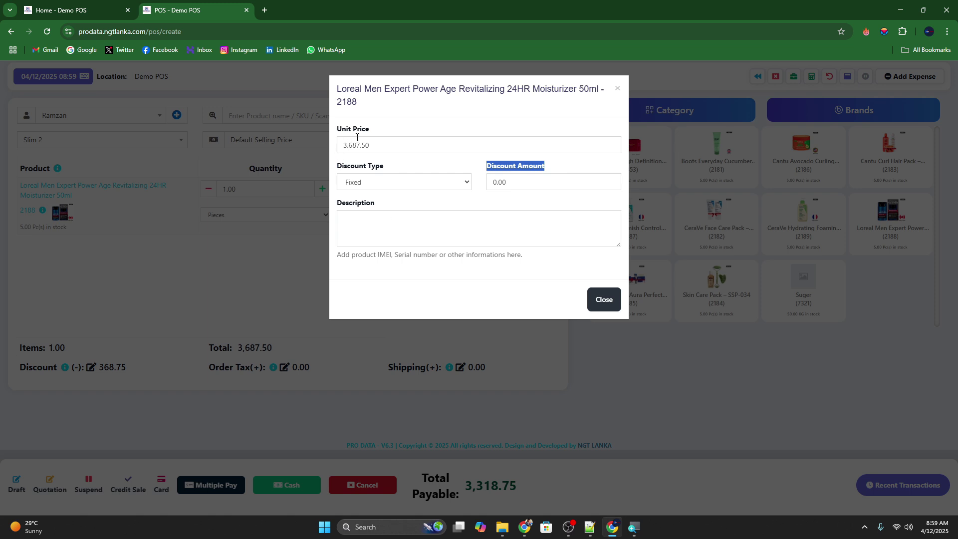
left_click(384, 221)
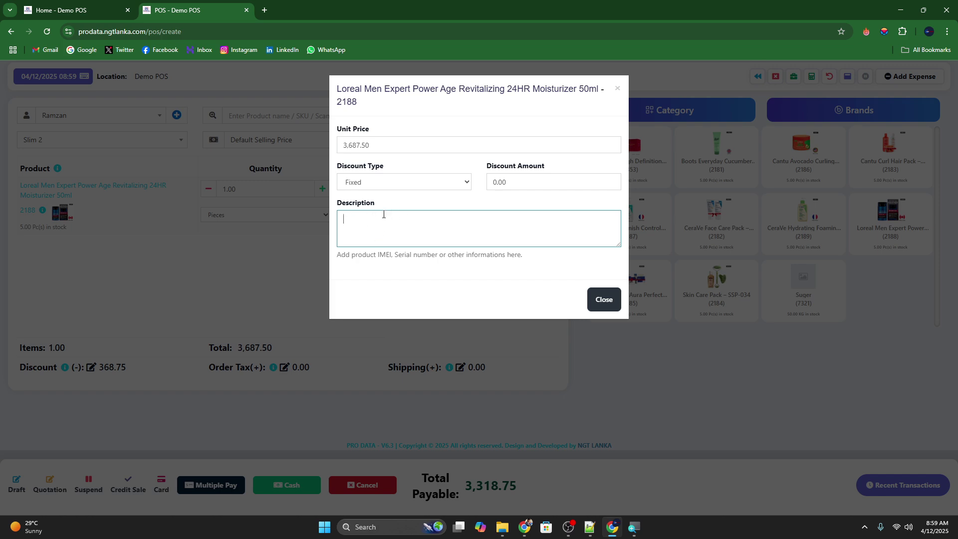
left_click(604, 299)
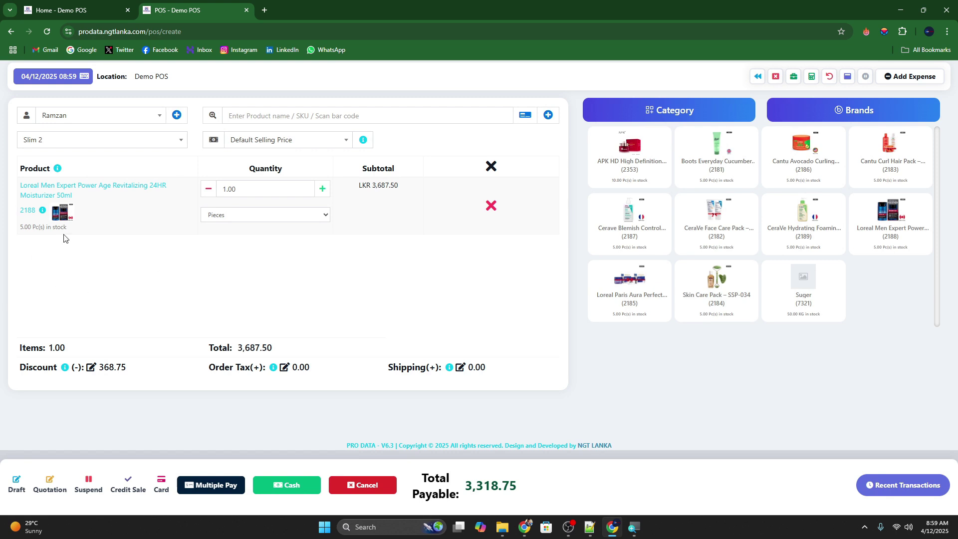
Check the sale's item count and total below the product list
left_click_drag(19, 348, 92, 351)
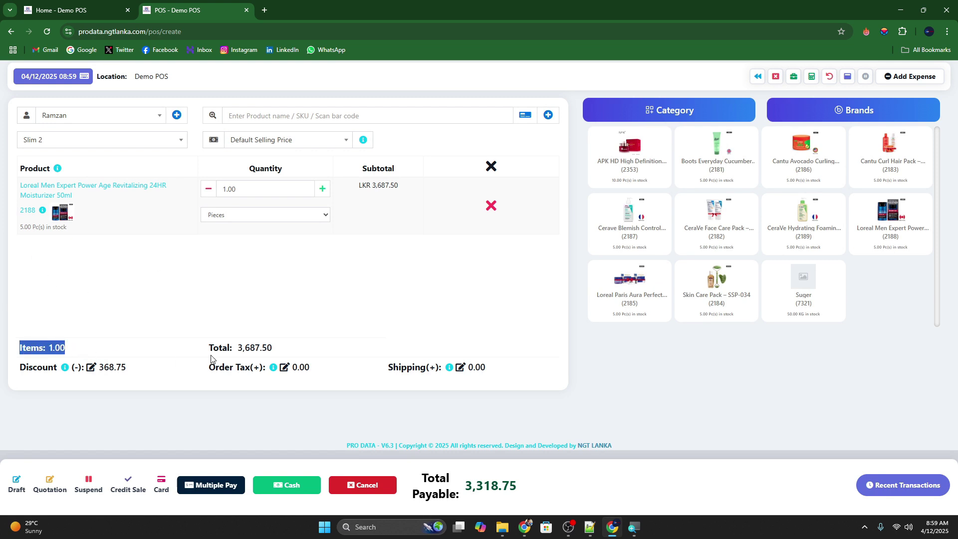
left_click_drag(208, 347, 303, 349)
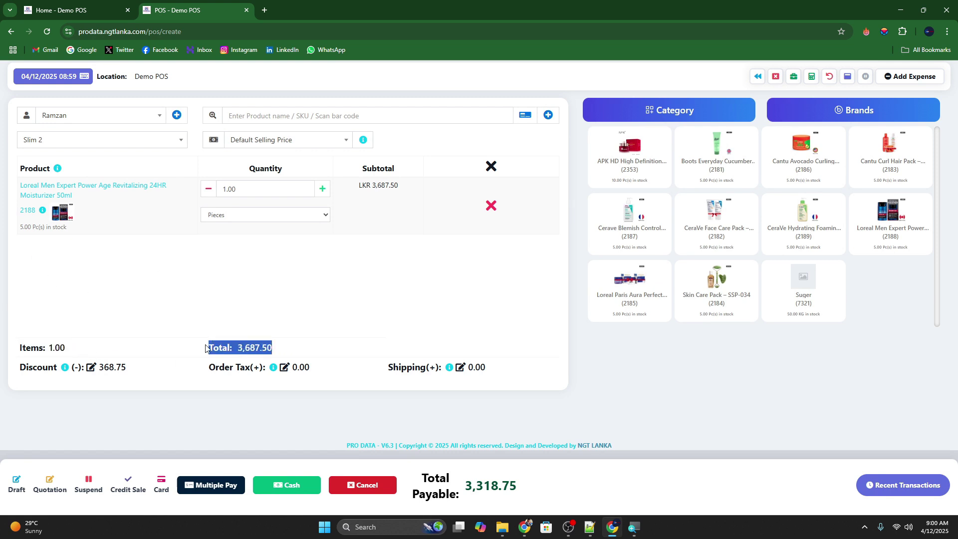
triple_click(253, 348)
Set the sale's discount to a Fixed amount of 1000 and update it
left_click(91, 367)
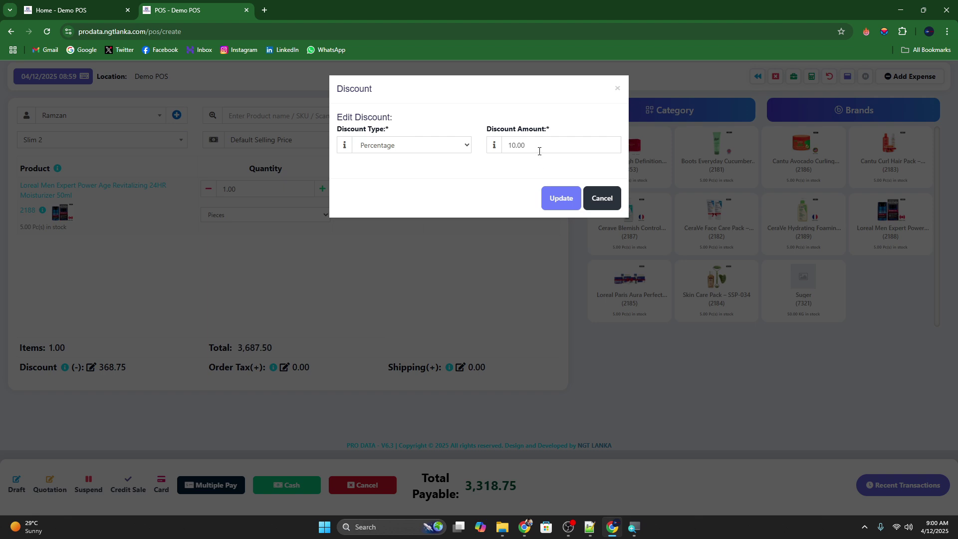
left_click(369, 174)
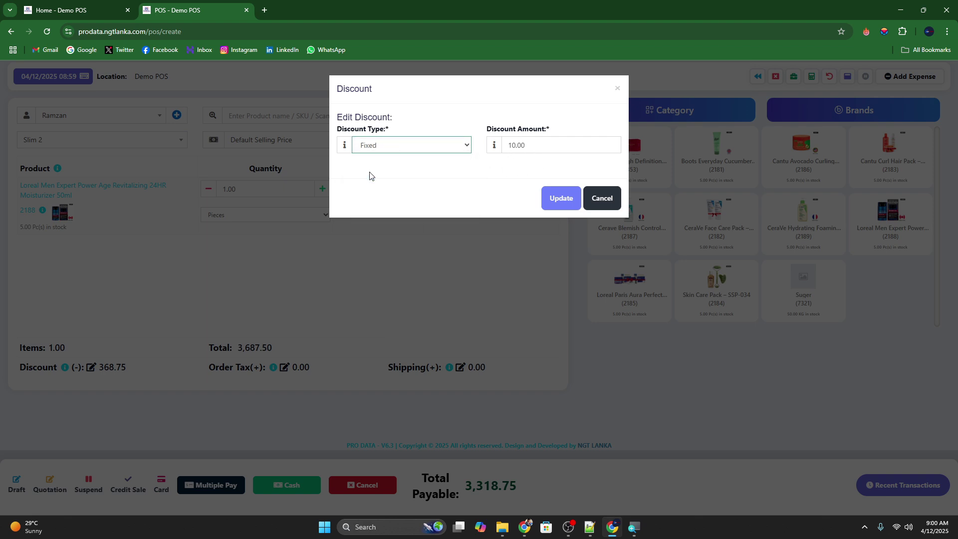
left_click(381, 149)
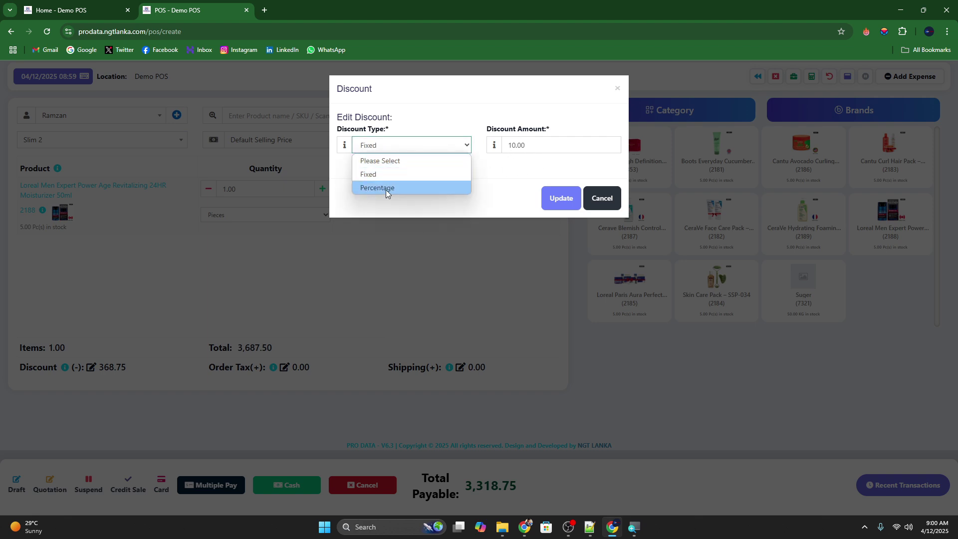
left_click(376, 174)
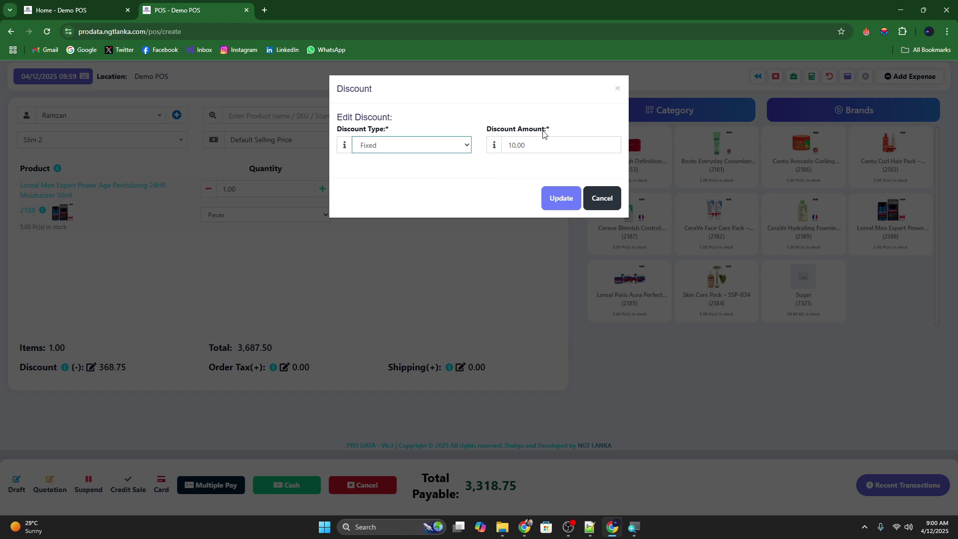
double_click(548, 149)
type("1,00")
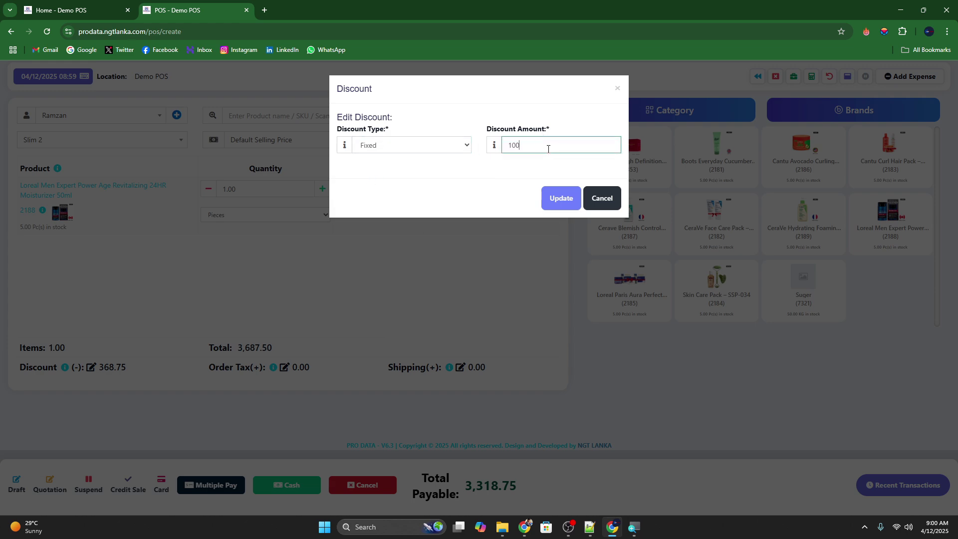
type("0")
left_click(560, 198)
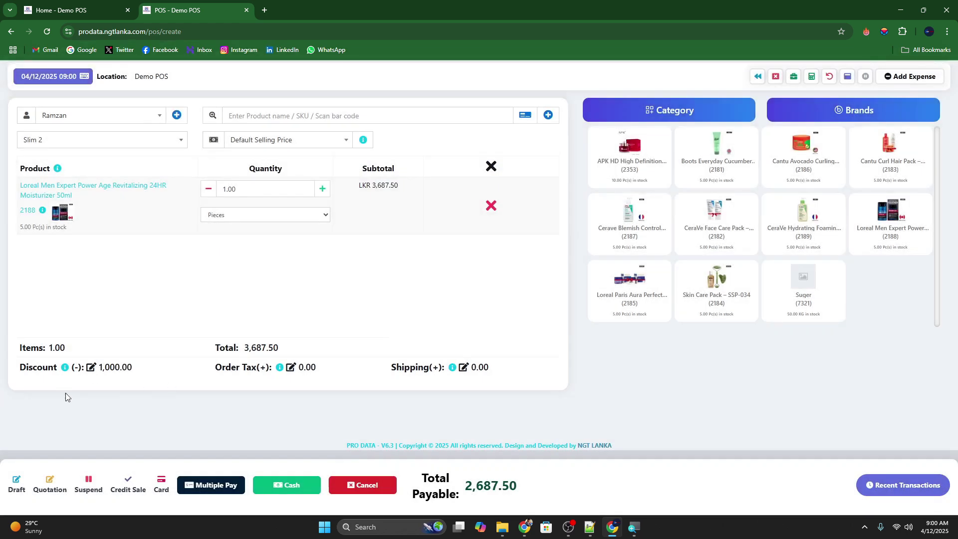
Change the sale's discount to the Percentage type with an amount of 10 and update it
left_click(90, 367)
left_click(402, 145)
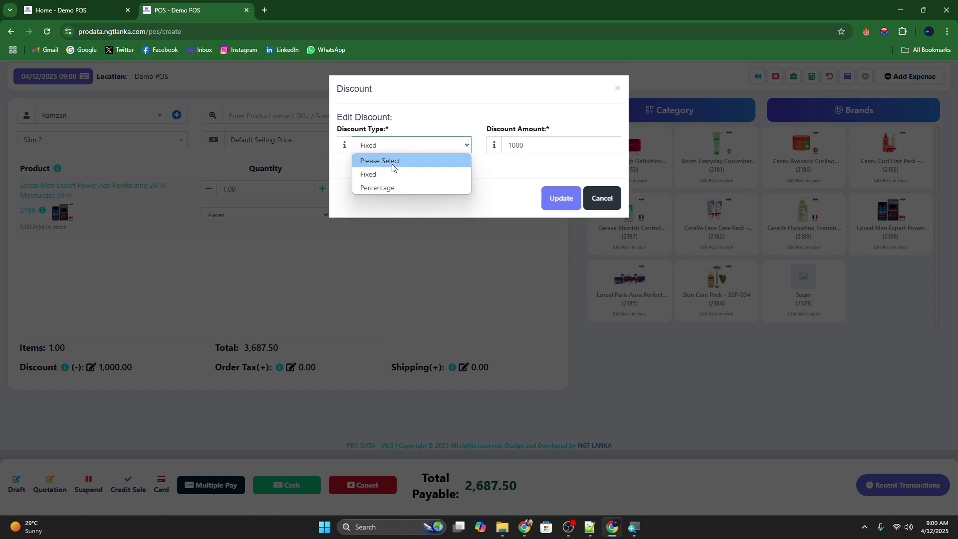
left_click(391, 175)
left_click(537, 149)
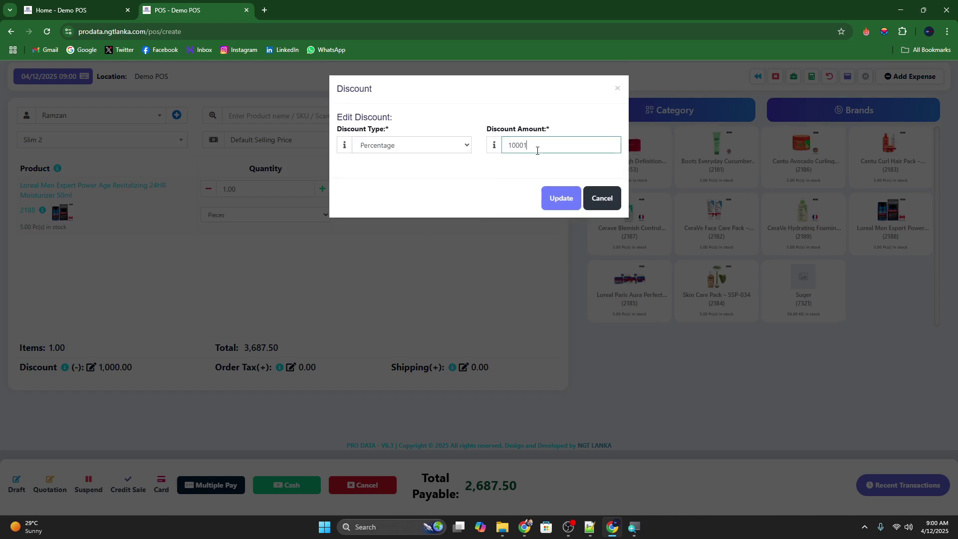
type("10")
key("ctrl+a")
type("10")
left_click(573, 200)
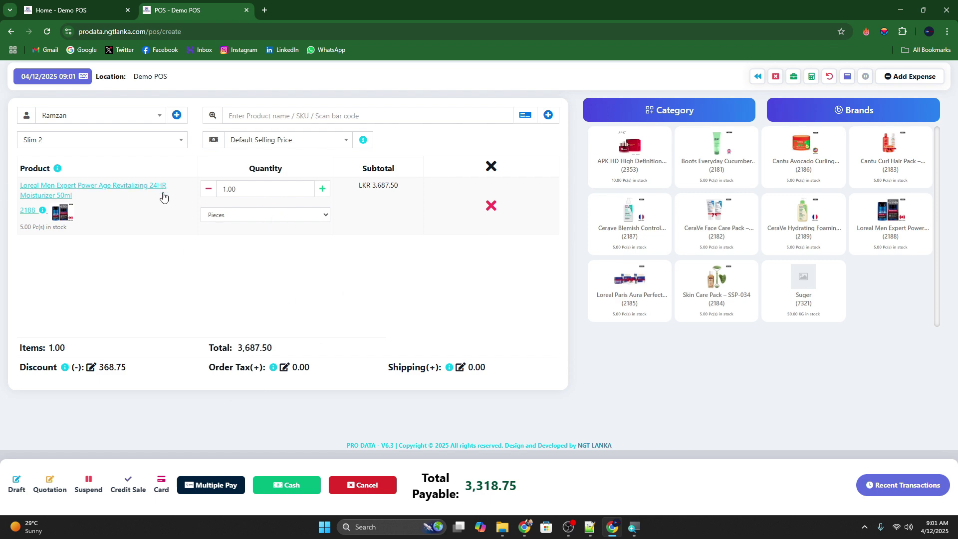
Start a Multiple Pay payment for the sale with an amount of 3500 and Cash as the payment method
left_click(215, 484)
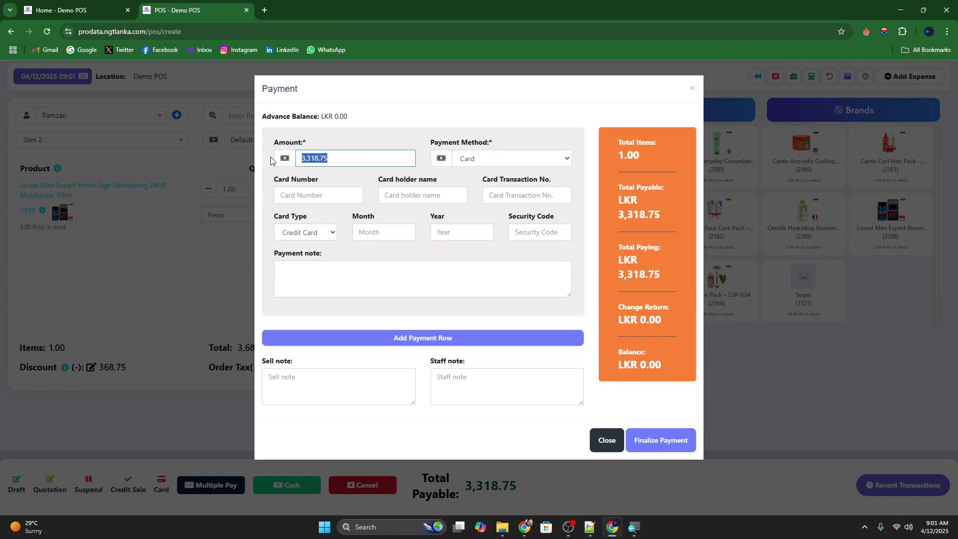
type("35000")
key("Tab")
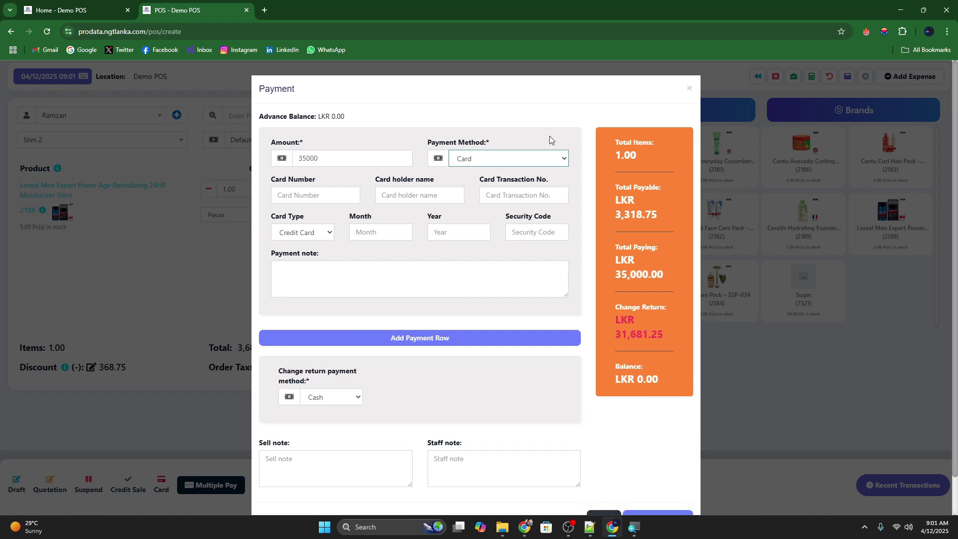
left_click(367, 160)
left_click(401, 160)
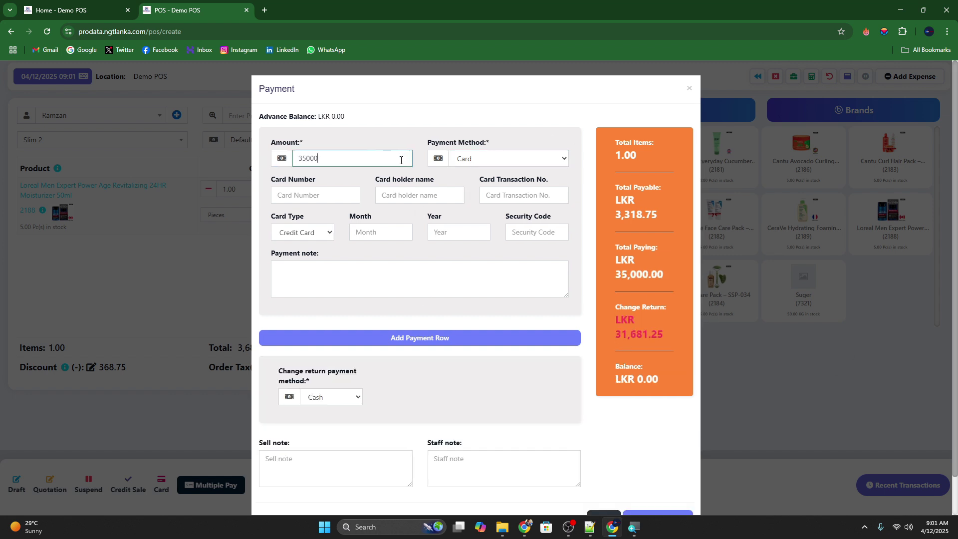
key("Tab")
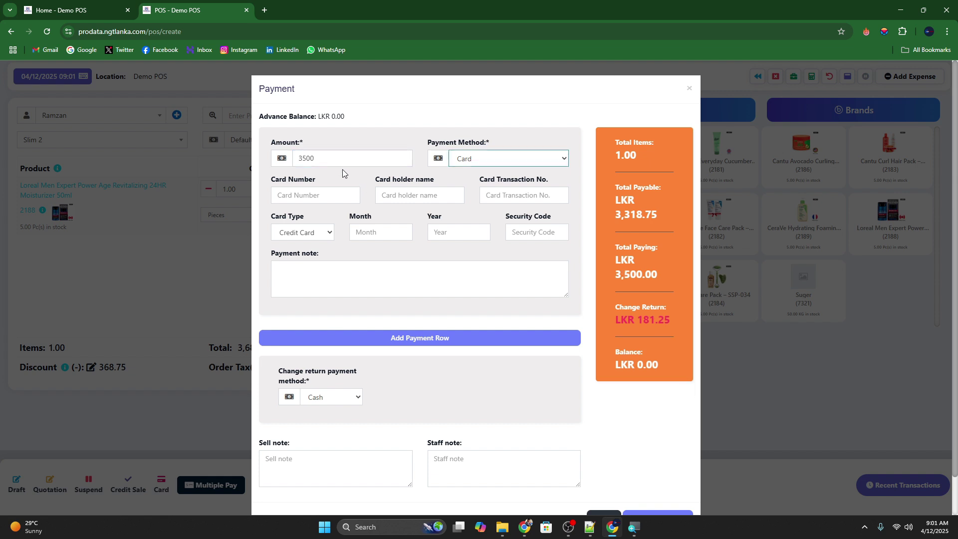
key("Tab")
left_click(321, 158)
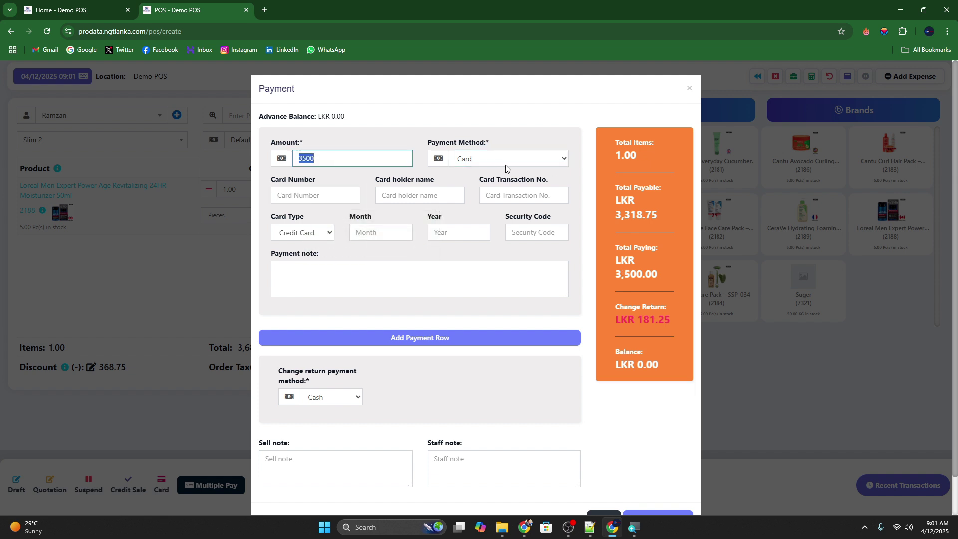
left_click(504, 162)
left_click(477, 187)
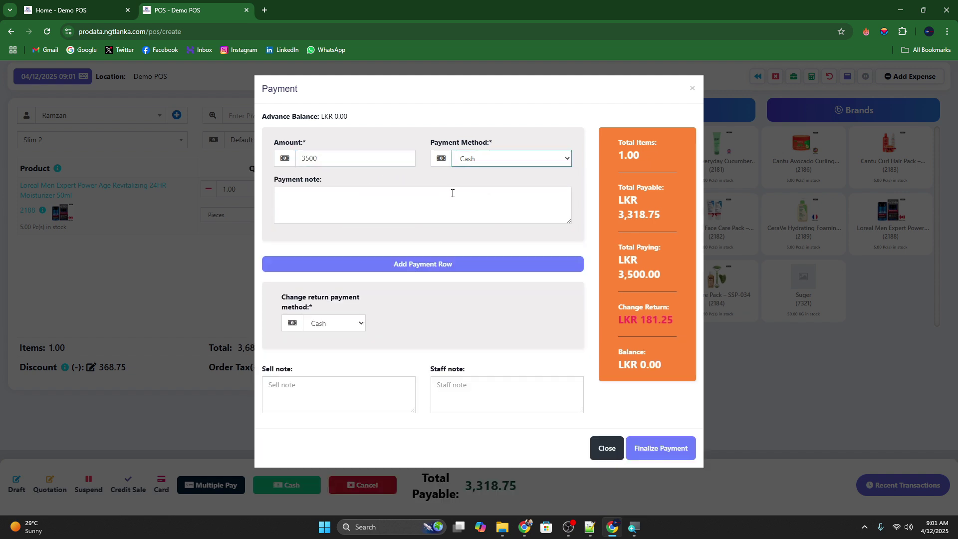
Check the paid amount and the change return, and finalize the payment
left_click(372, 163)
left_click_drag(360, 164, 269, 150)
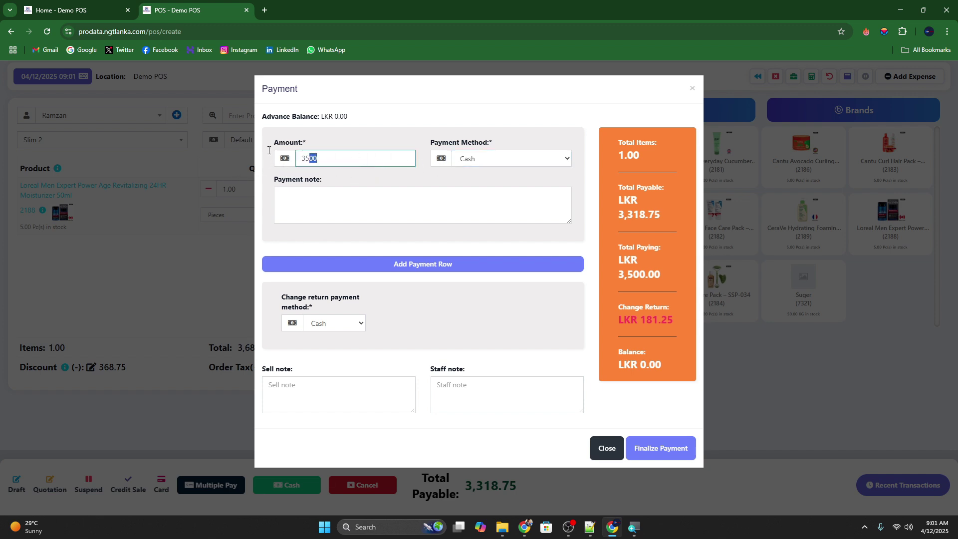
left_click(347, 160)
triple_click(635, 317)
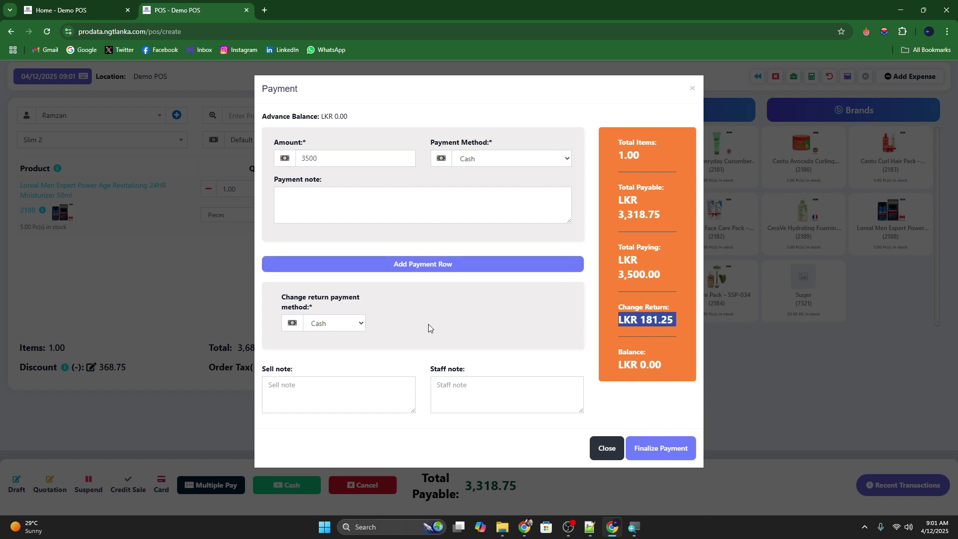
left_click(654, 447)
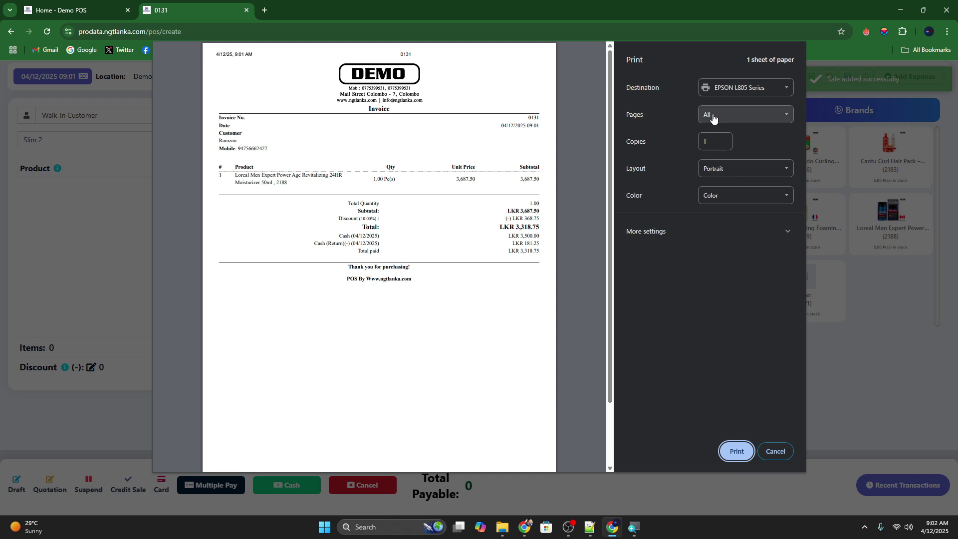
Set the invoice's print destination to the EPSON TM-T81III Receipt printer
left_click(723, 90)
left_click(740, 124)
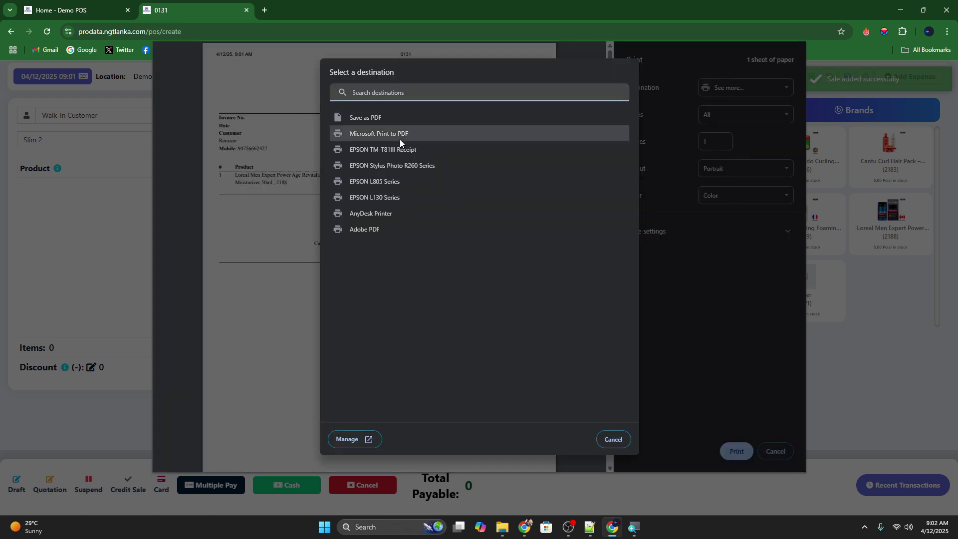
left_click(383, 149)
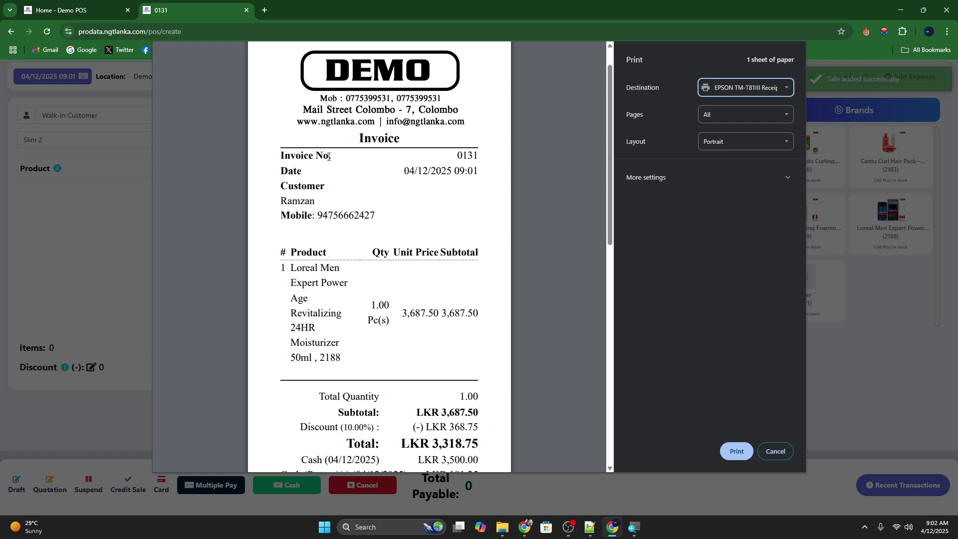
Examine the invoice's number, date, customer details and product table columns in the print preview
left_click_drag(295, 155, 456, 156)
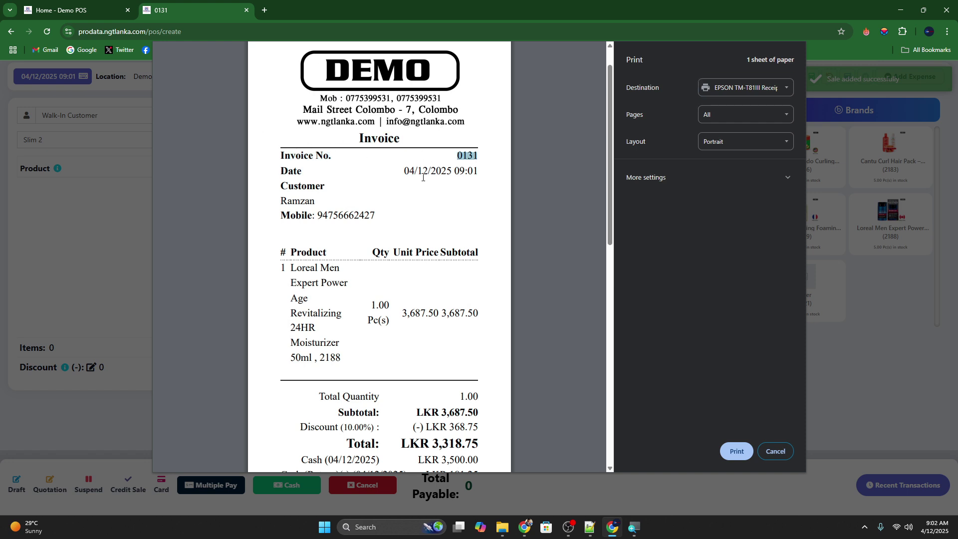
left_click(406, 172)
triple_click(407, 172)
double_click(290, 204)
double_click(334, 217)
double_click(287, 252)
left_click_drag(296, 252, 348, 255)
left_click(409, 256)
left_click_drag(424, 246, 475, 256)
Examine the invoice's quantity, subtotal, total, cash and total paid lines, and leave the print preview without printing
scroll(370, 327, "down", 2)
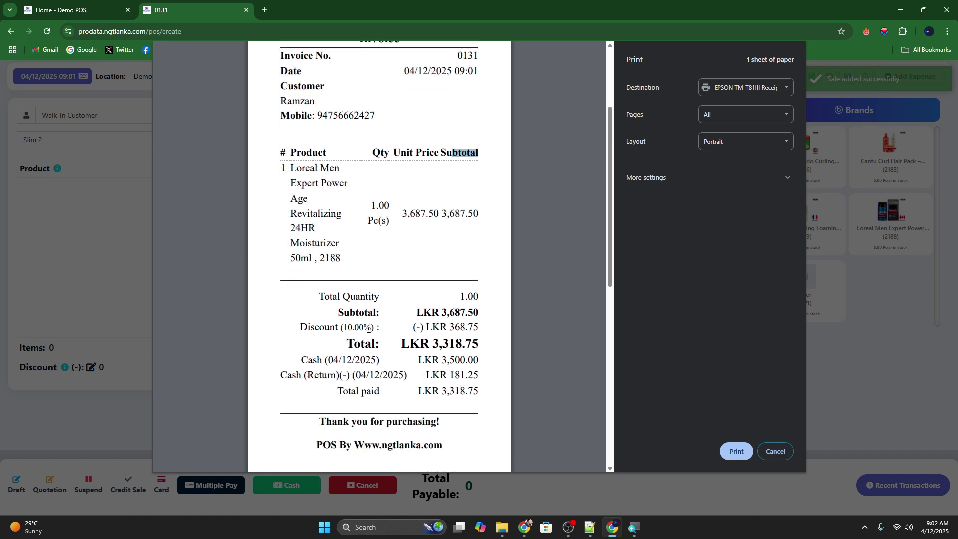
left_click_drag(321, 298, 374, 294)
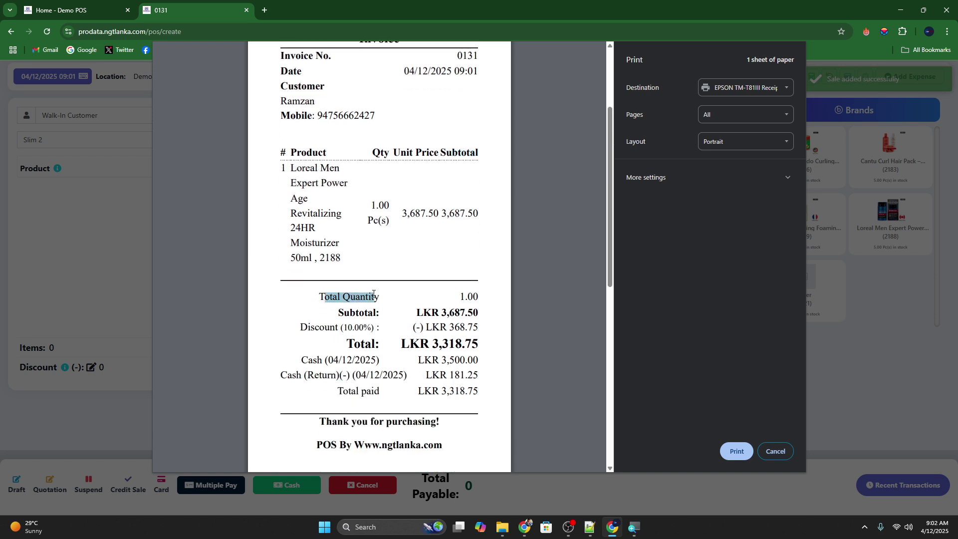
double_click(464, 296)
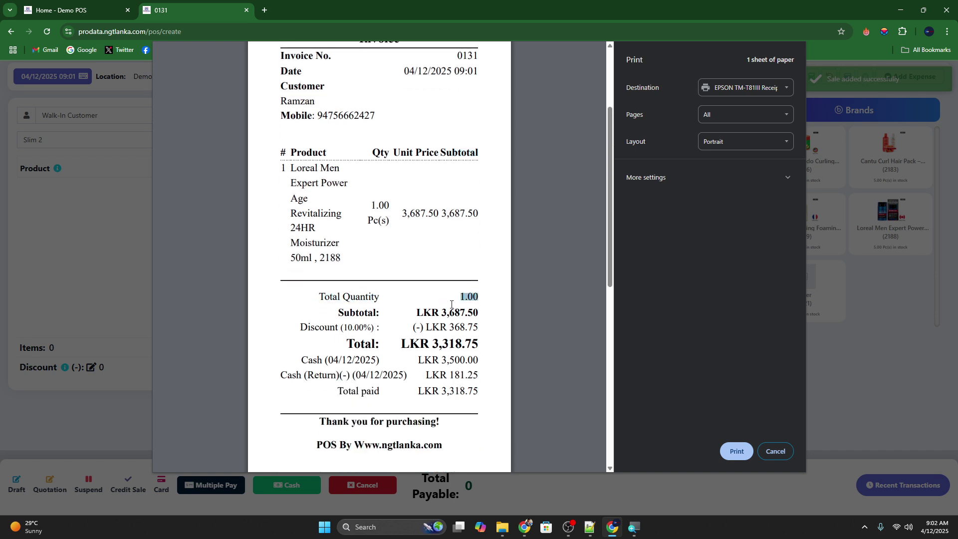
double_click(357, 313)
left_click(439, 343)
double_click(443, 362)
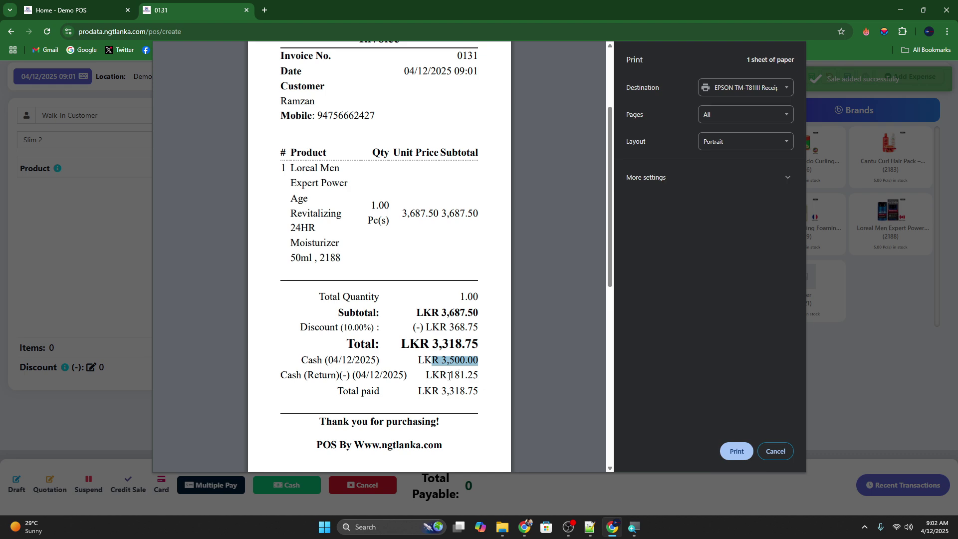
left_click_drag(449, 376, 490, 390)
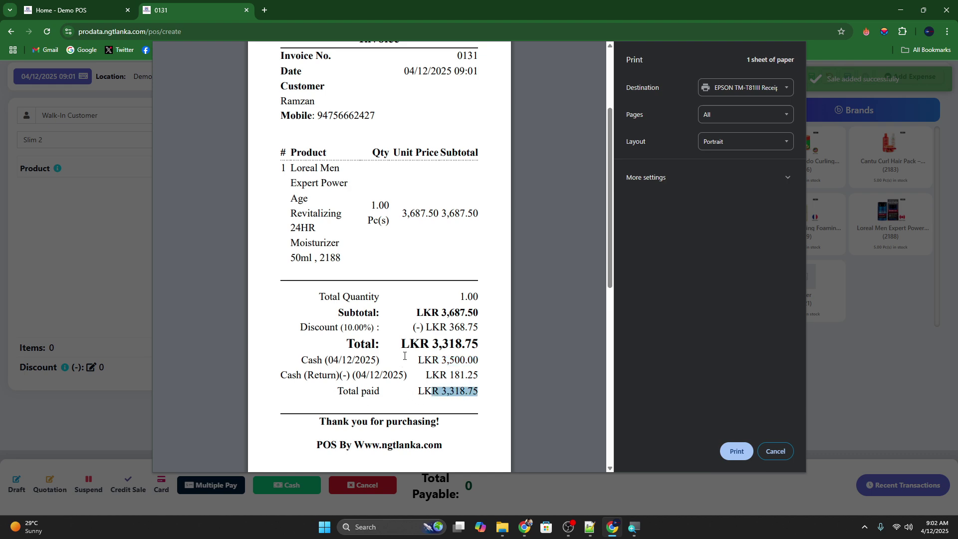
scroll(403, 352, "up", 3)
scroll(377, 239, "down", 2)
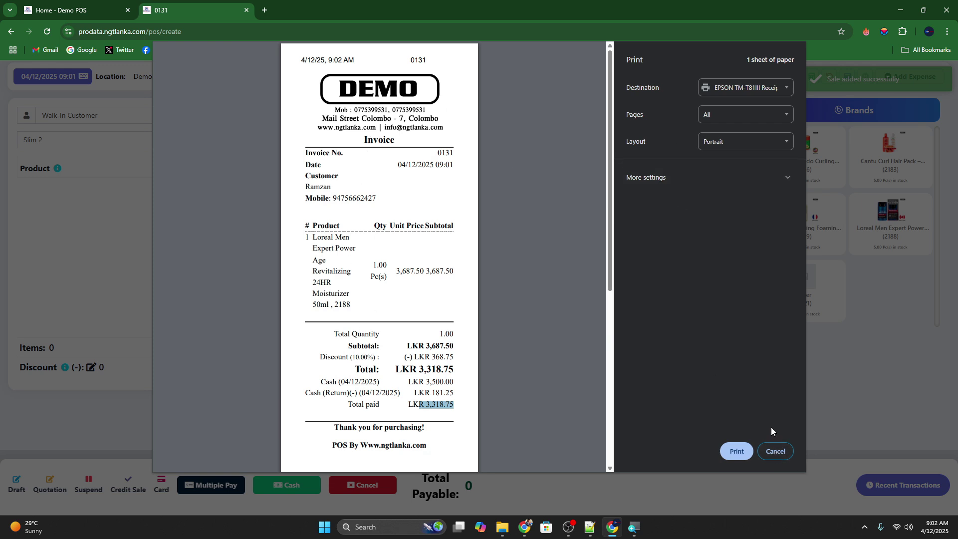
left_click(773, 452)
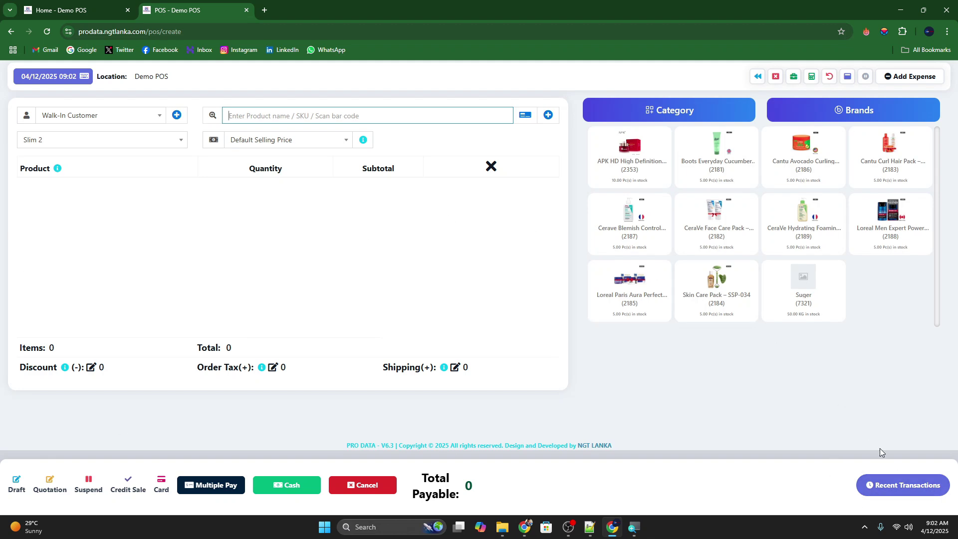
Check the Final, Quotation and Draft lists of recent transactions and open the finalized sale for editing
left_click(901, 485)
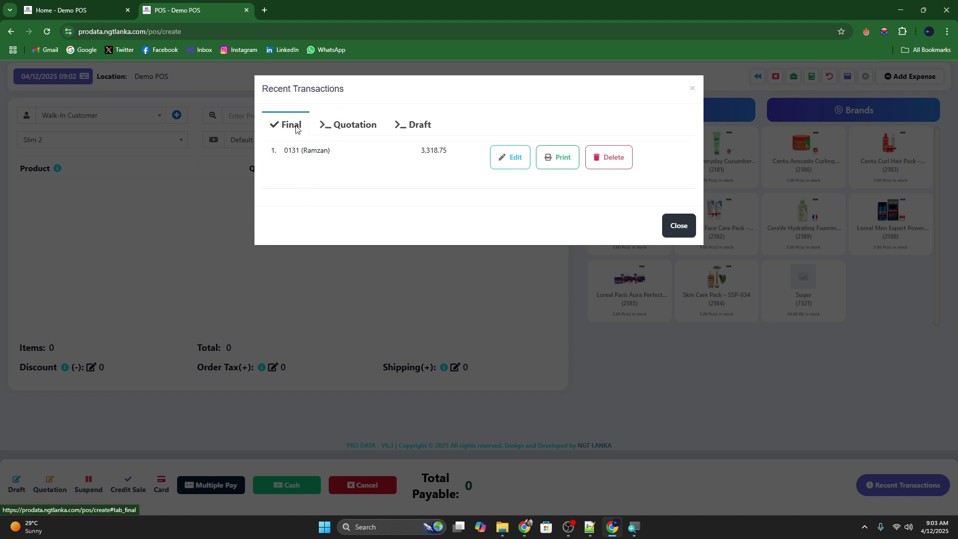
left_click(343, 125)
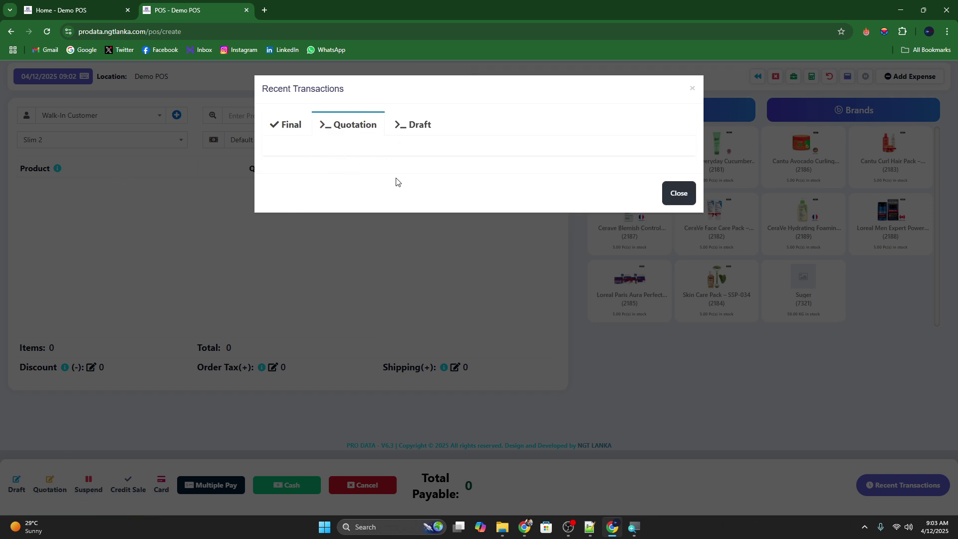
left_click(411, 125)
left_click(344, 126)
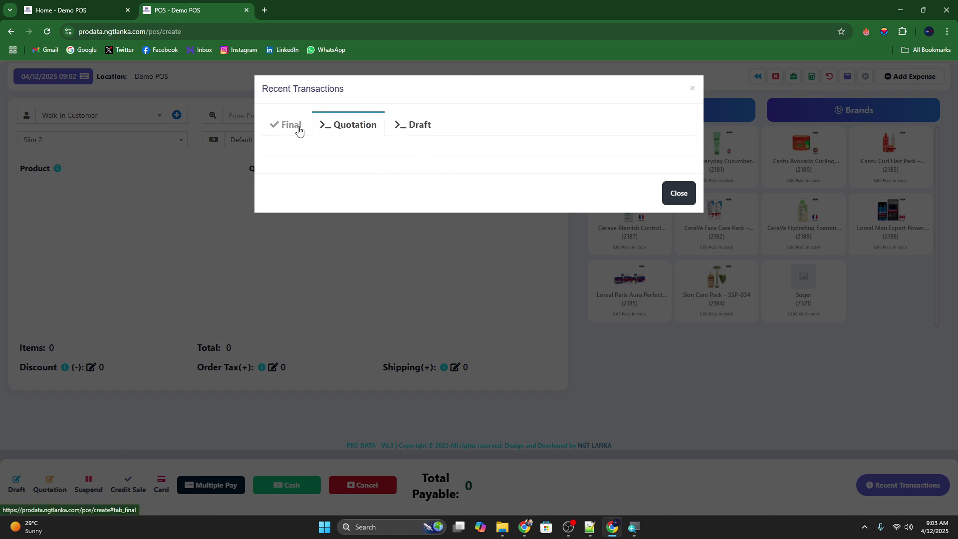
left_click(298, 127)
left_click(512, 158)
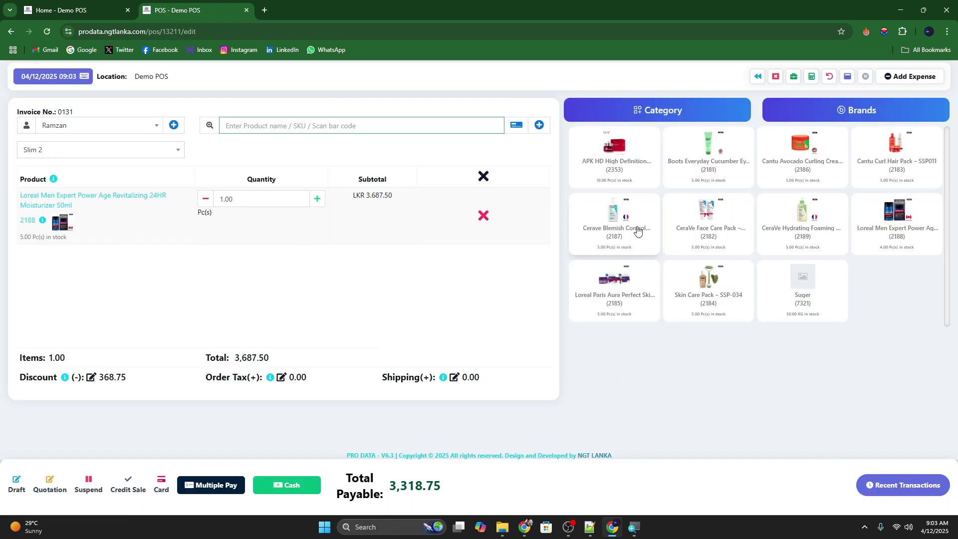
Leave the sale's edit screen and look through the POS sales list, the dashboard and the All sales list
left_click(759, 78)
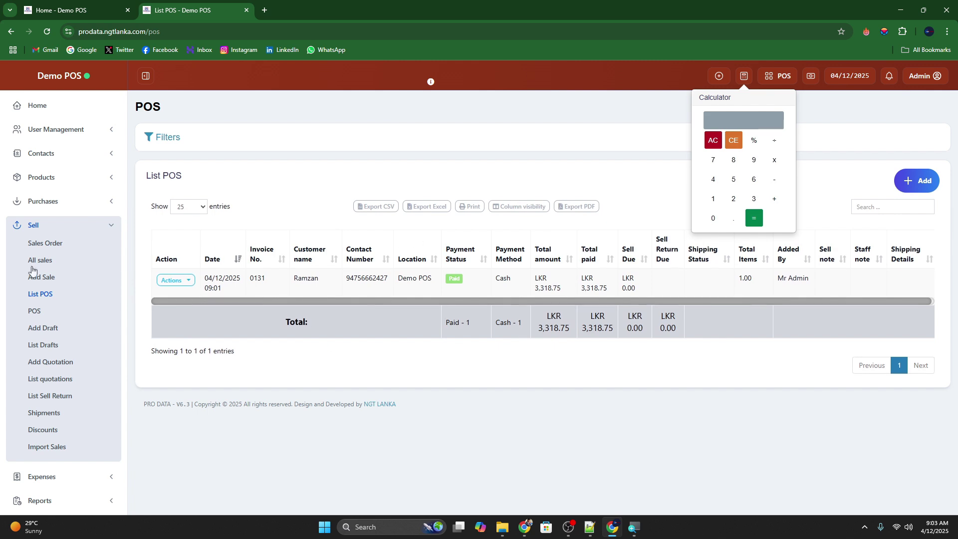
left_click(634, 430)
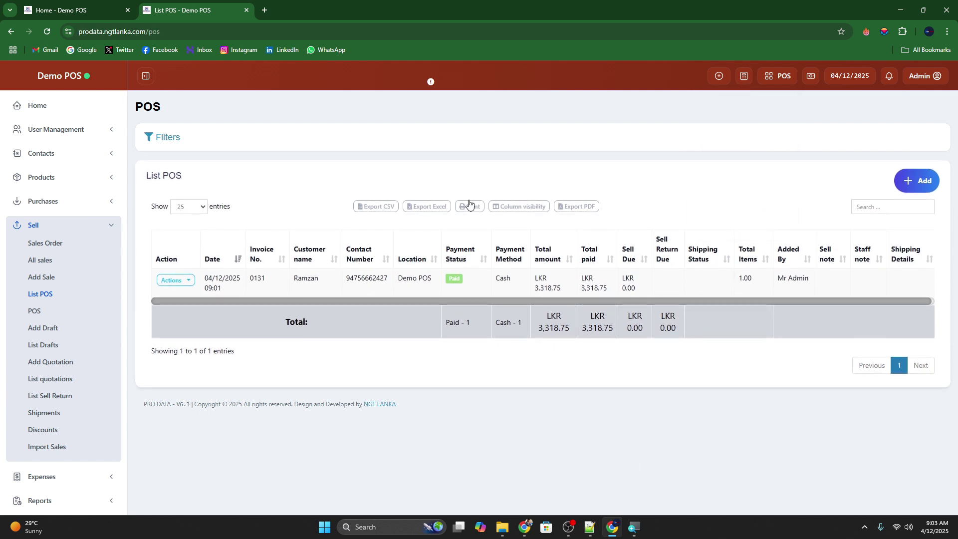
left_click(31, 112)
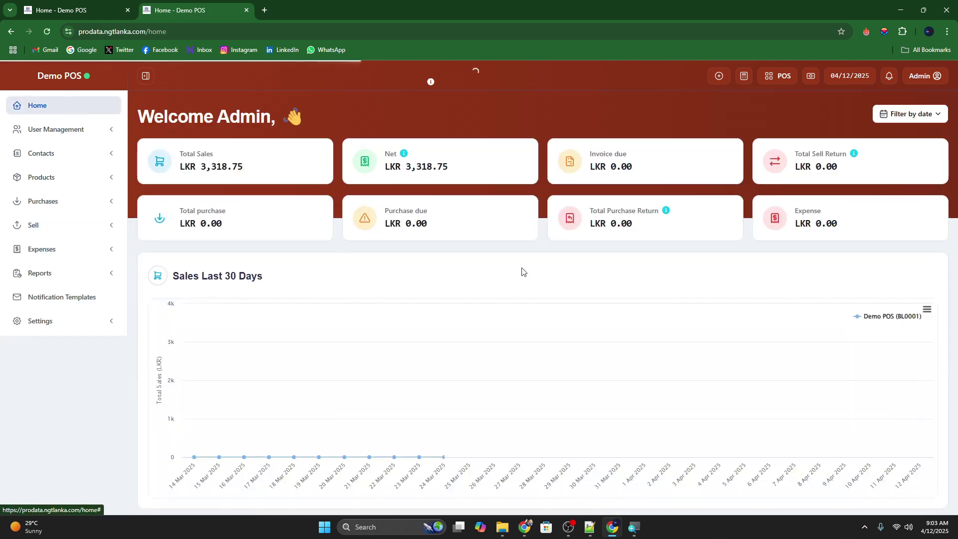
left_click(23, 226)
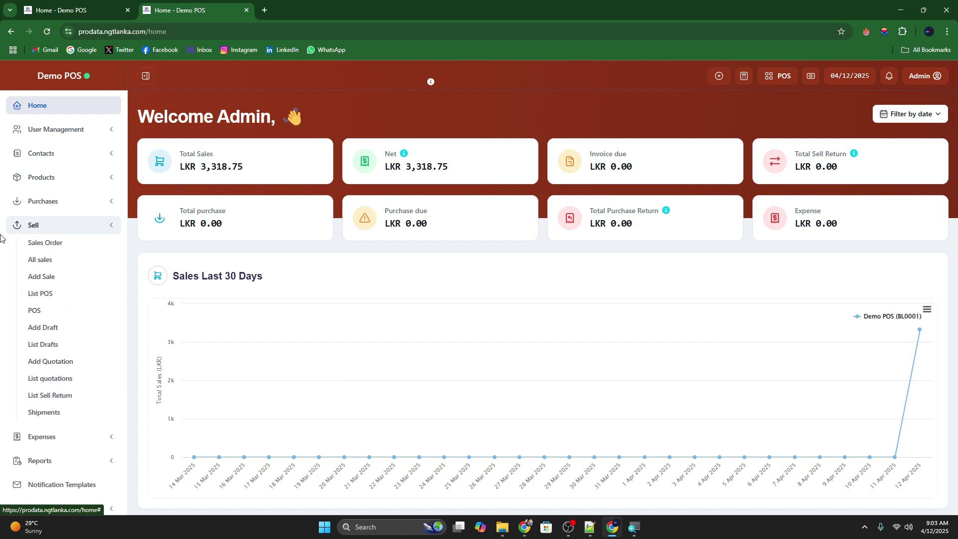
left_click(45, 265)
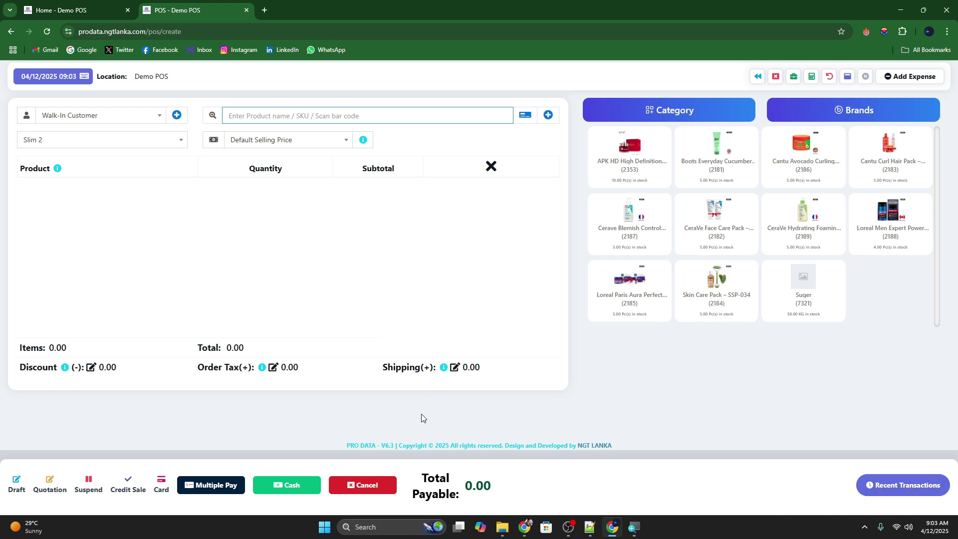
Open the current register's closing details and review its time period, cash in hand and cash payment
left_click(775, 77)
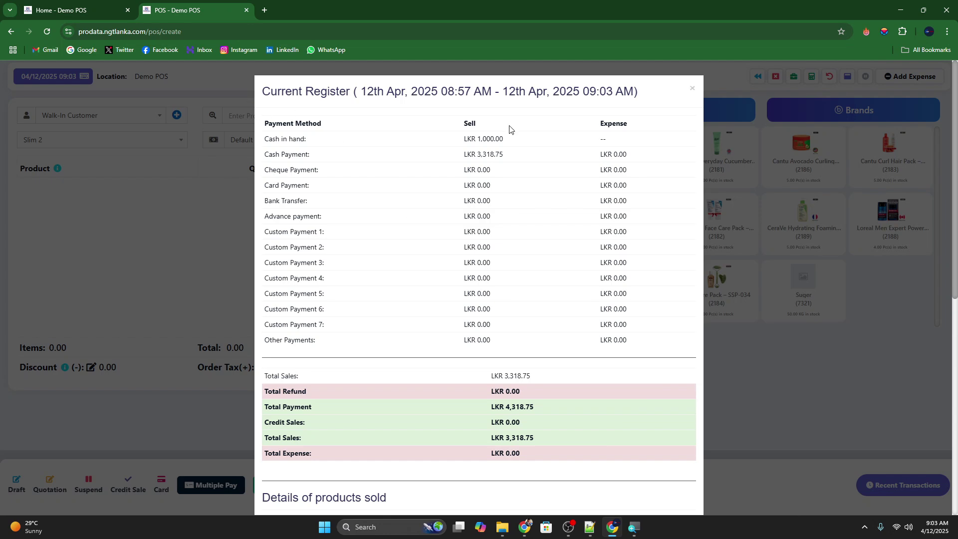
scroll(573, 188, "down", 5)
scroll(498, 135, "up", 5)
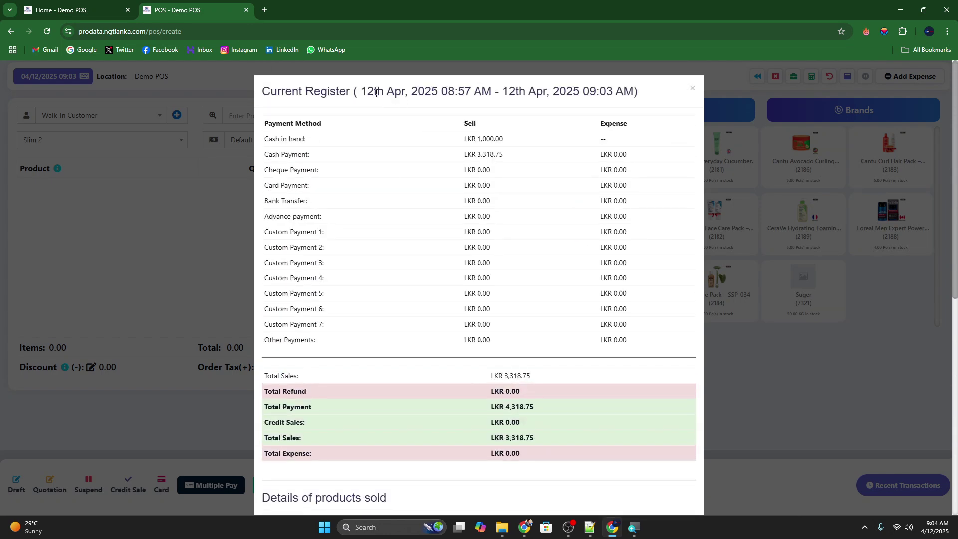
left_click_drag(361, 91, 633, 91)
left_click_drag(264, 140, 519, 147)
left_click_drag(263, 154, 502, 149)
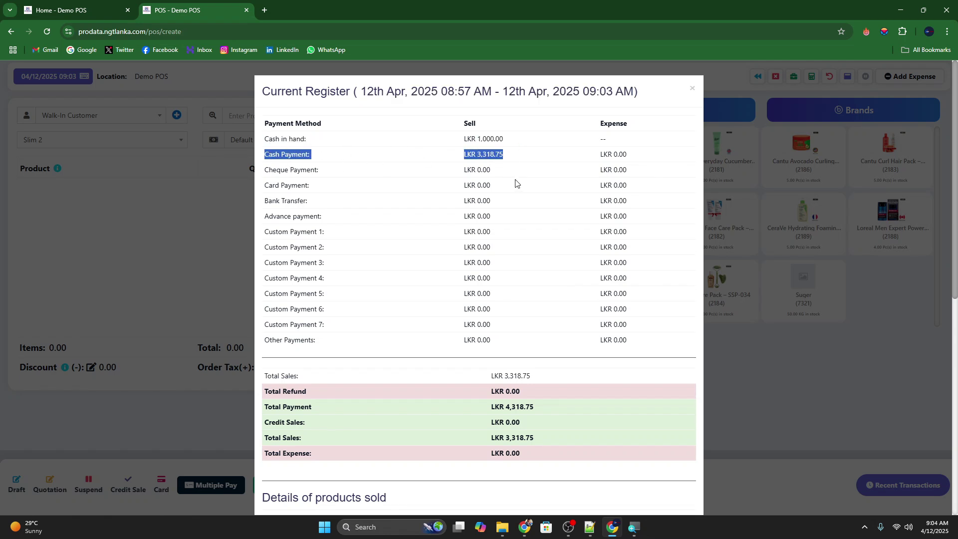
Check the Total Cash amount in the closing details and close the register
scroll(515, 183, "down", 7)
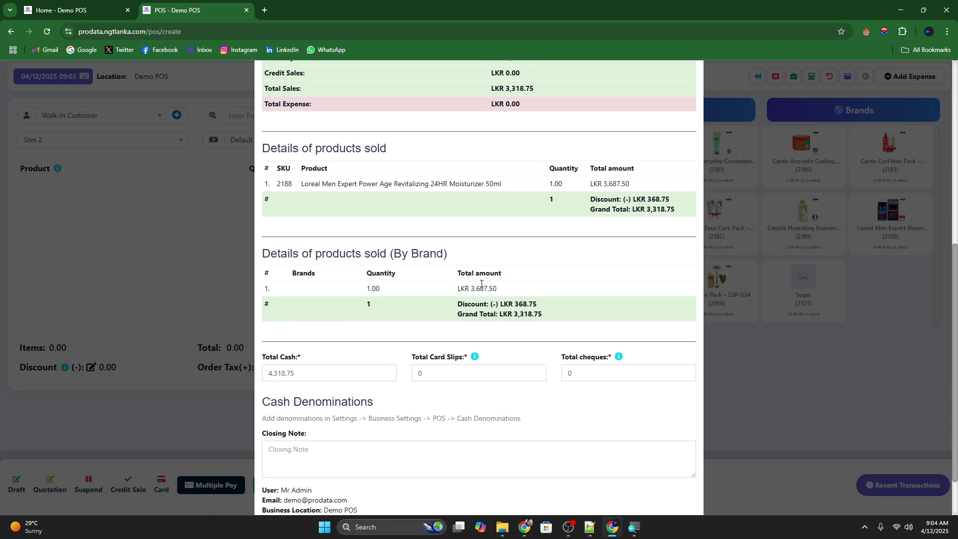
scroll(204, 354, "down", 2)
left_click_drag(359, 316, 280, 311)
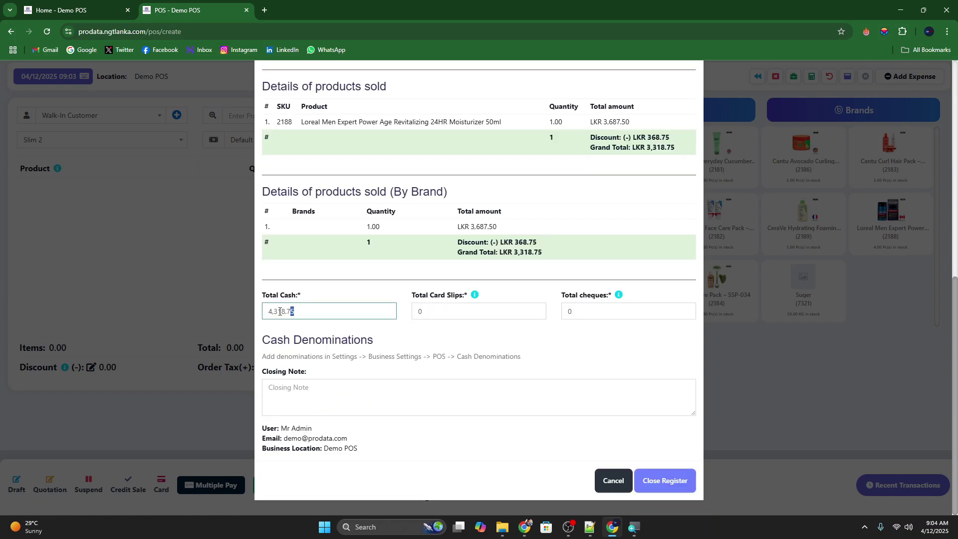
left_click(301, 317)
left_click_drag(302, 319, 256, 325)
left_click(663, 480)
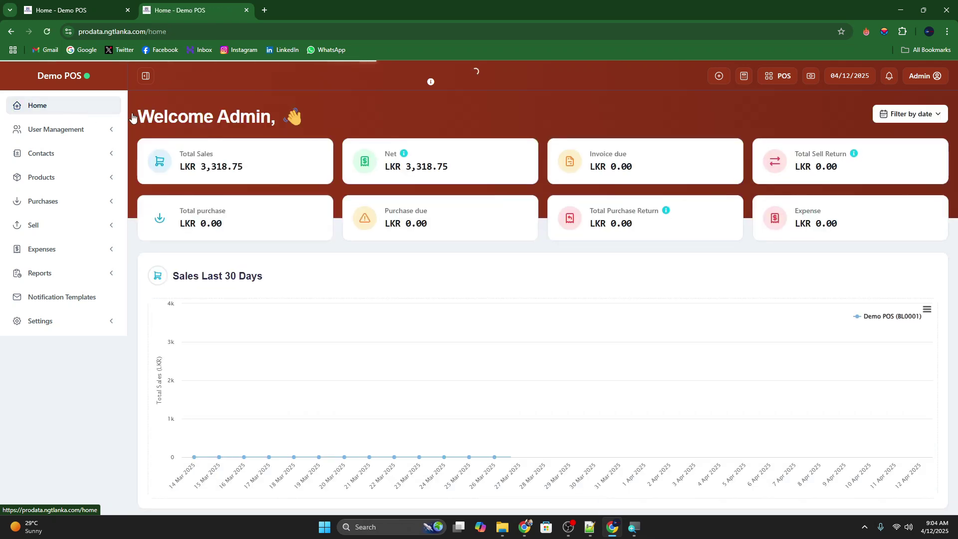
left_click(779, 76)
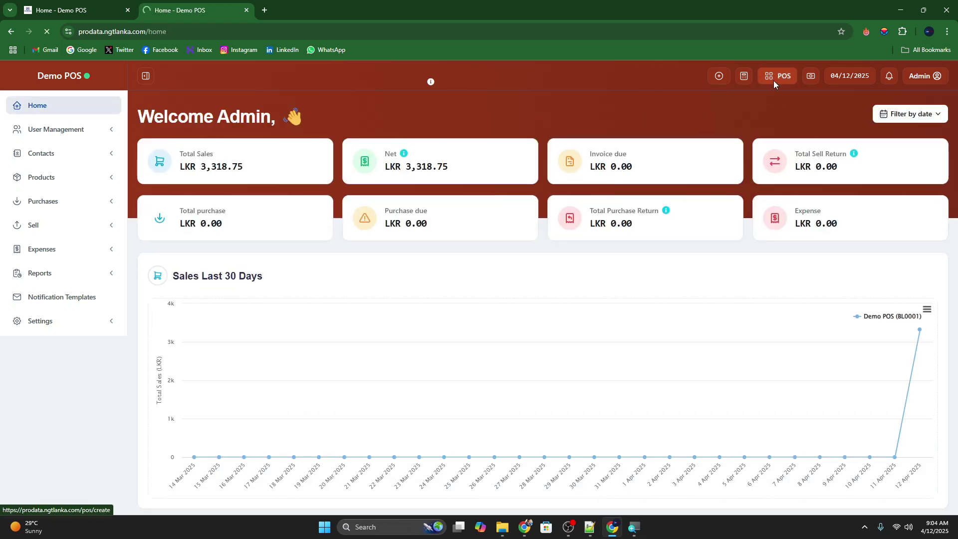
left_click(743, 75)
left_click(291, 186)
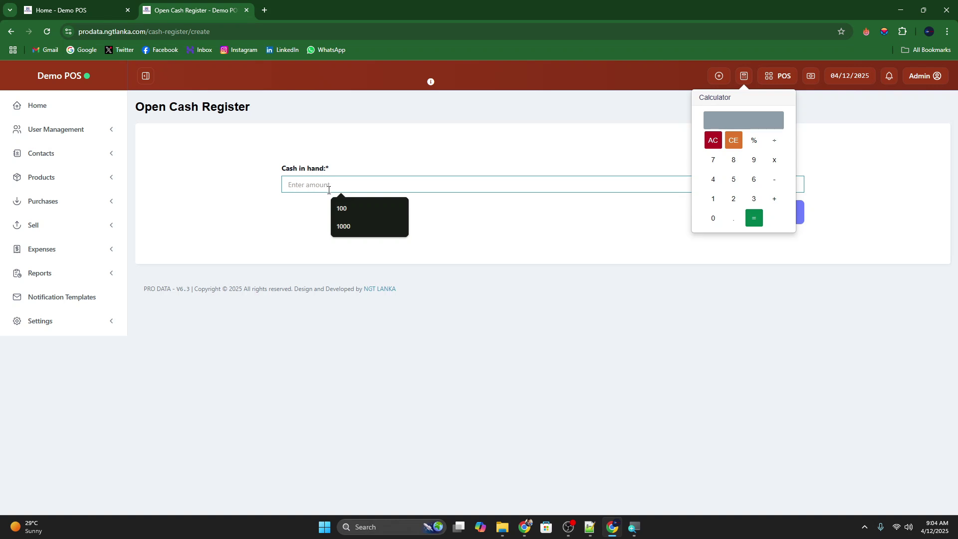
left_click(348, 227)
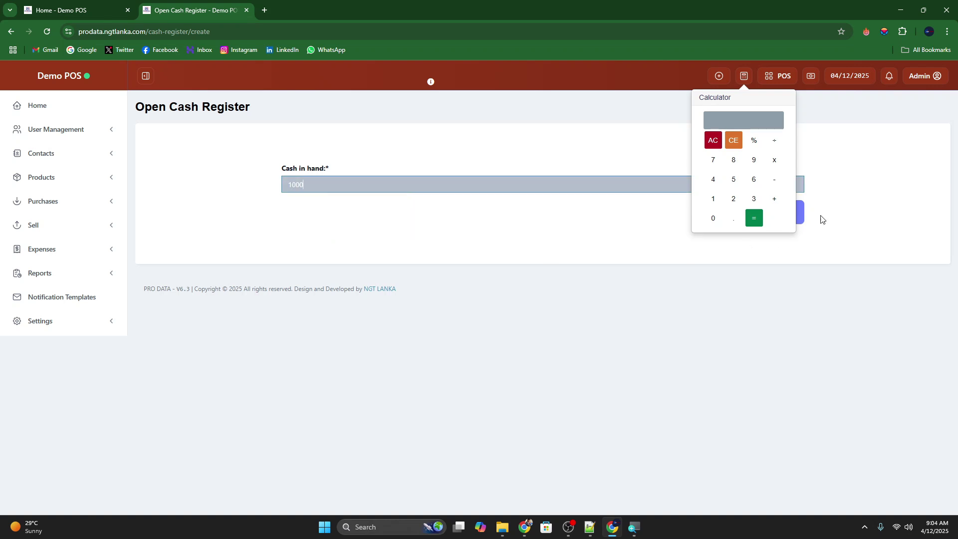
left_click(859, 221)
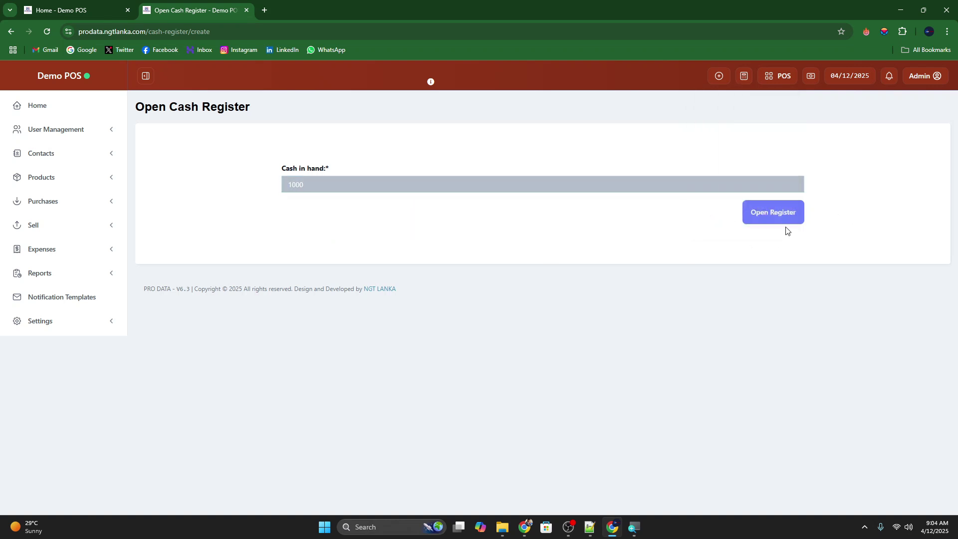
Review the Total Sales, Net and Invoice due figures on the home dashboard
left_click(46, 111)
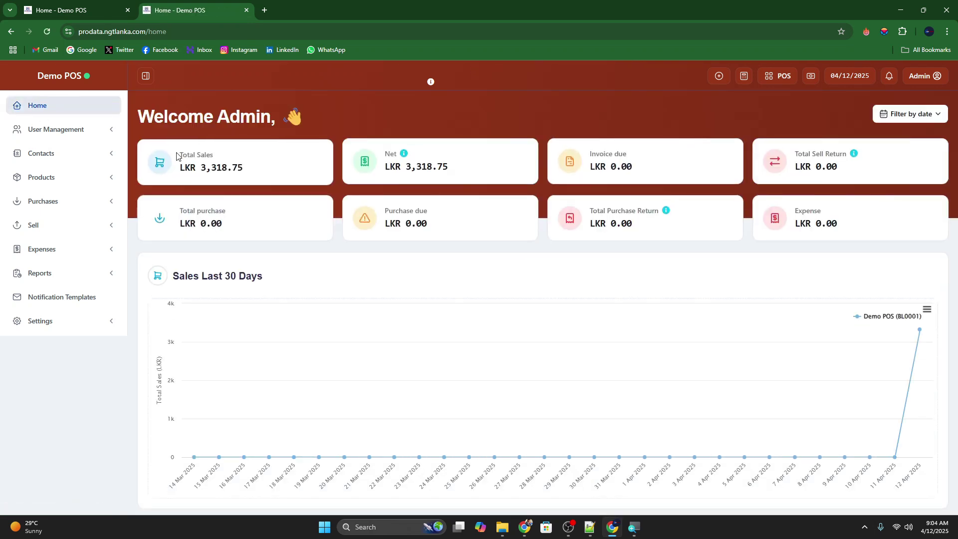
left_click_drag(175, 159, 216, 157)
triple_click(196, 171)
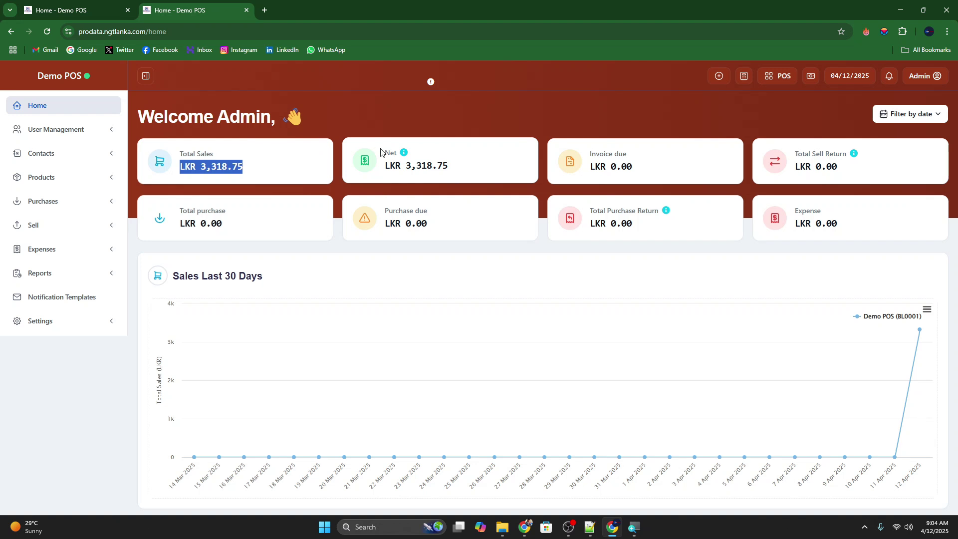
left_click_drag(380, 153, 399, 154)
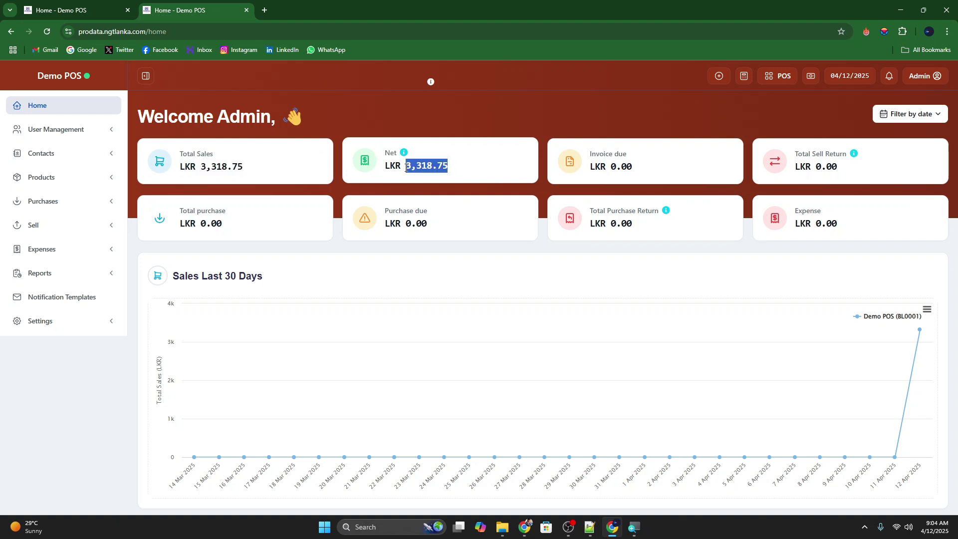
triple_click(407, 168)
mouse_move(406, 156)
left_click(600, 161)
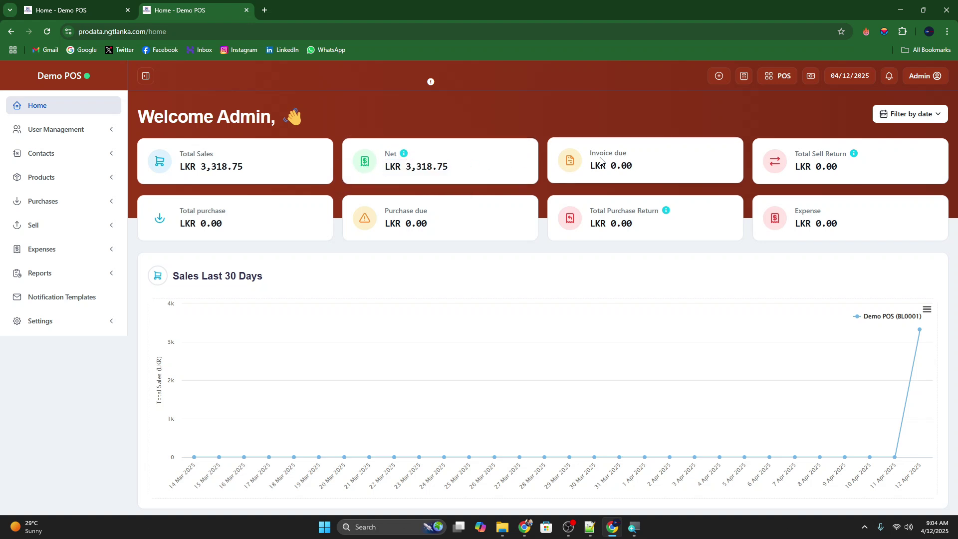
left_click_drag(599, 157, 623, 155)
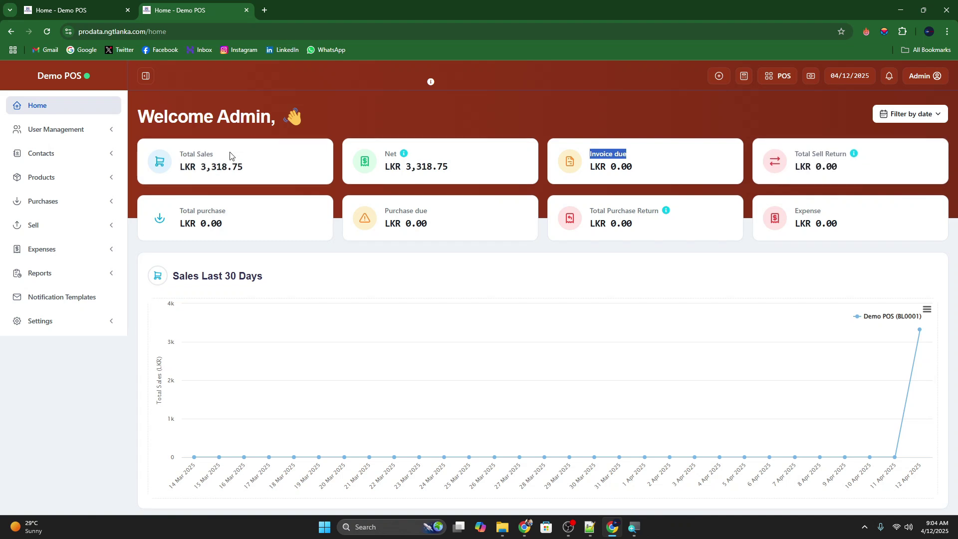
left_click_drag(183, 152, 244, 171)
triple_click(242, 169)
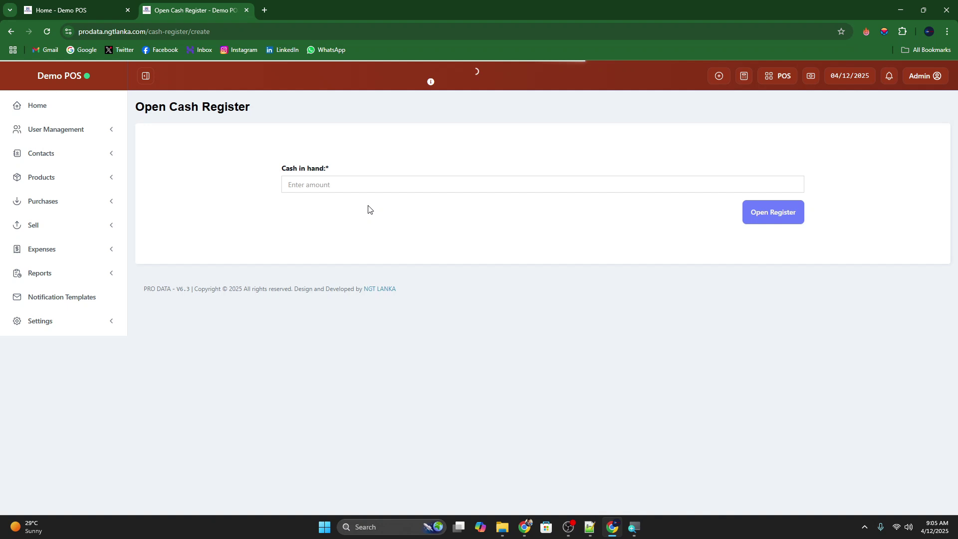
Enter the cash in hand and open the cash register for a new sale
left_click(495, 188)
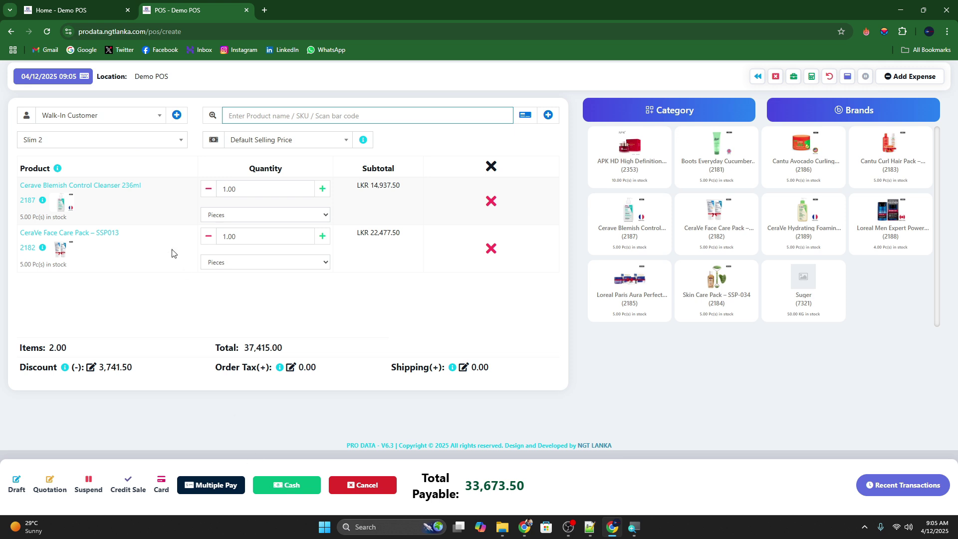
Search the customer records for "ra" and assign the first matching customer to the current sale
left_click(100, 115)
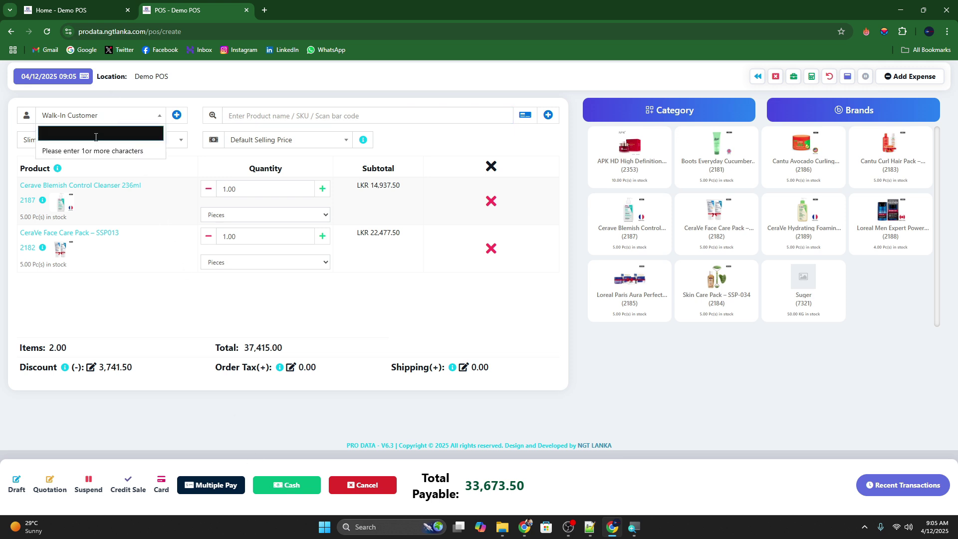
type("ra")
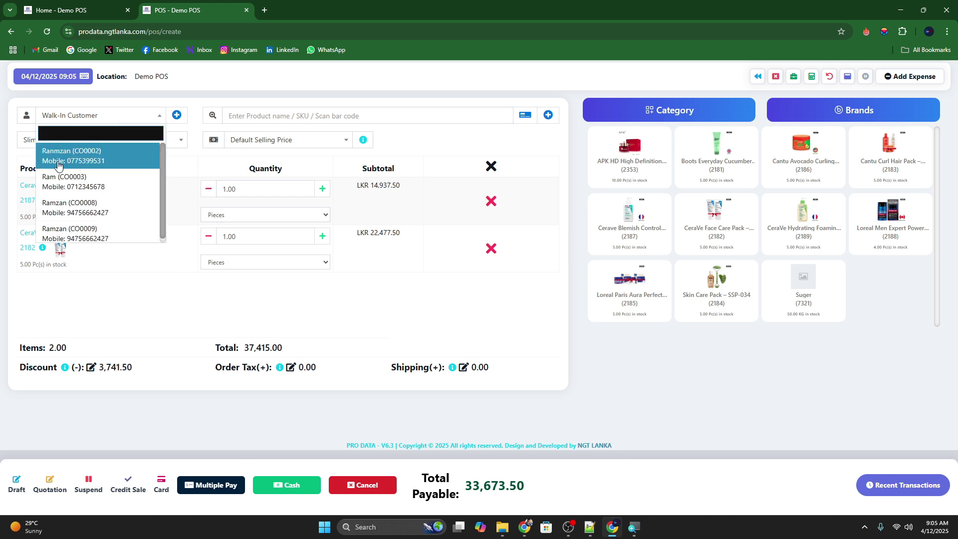
left_click(71, 160)
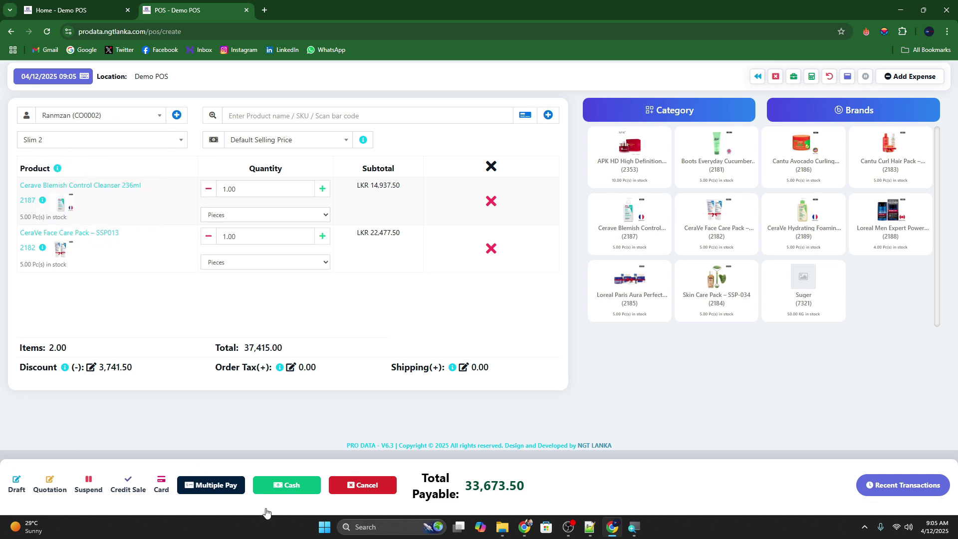
Dismiss the card transaction details, complete the sale as a credit sale, and cancel printing its invoice
left_click(155, 488)
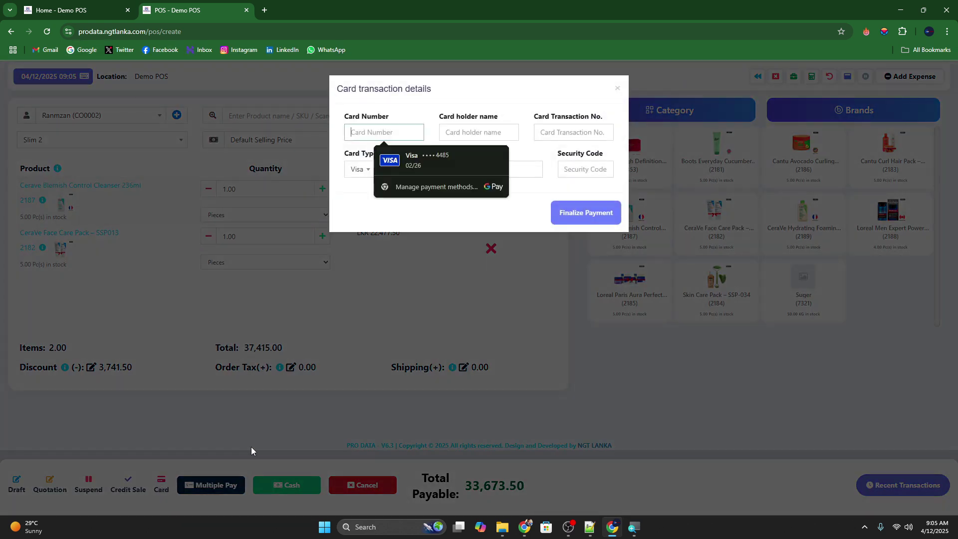
left_click(429, 245)
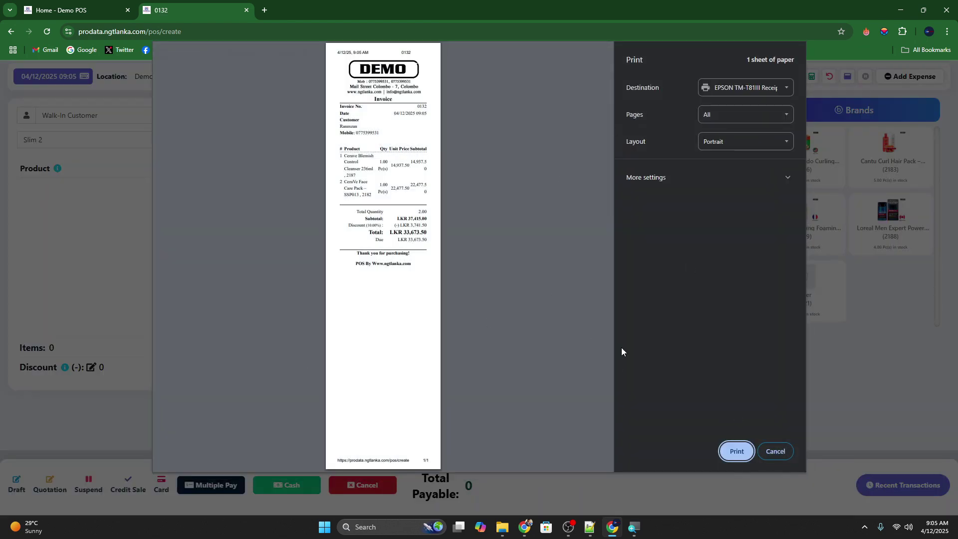
left_click(775, 451)
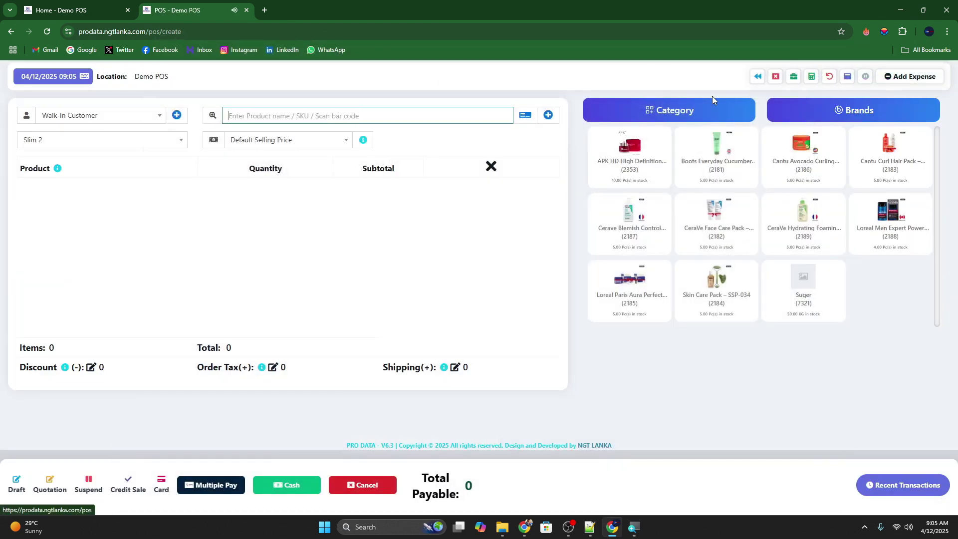
Leave the sale screen for the home dashboard and check the Invoice due figure
left_click(758, 75)
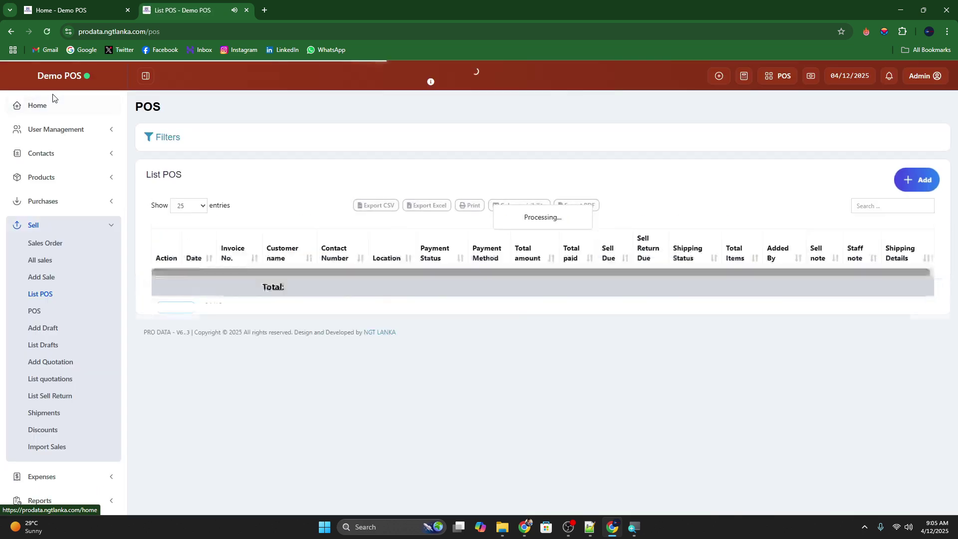
left_click(45, 109)
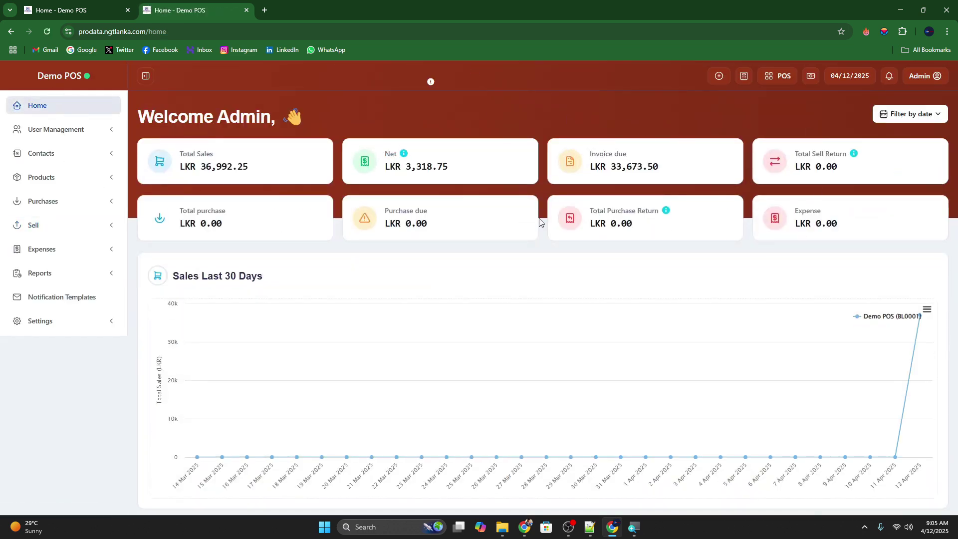
left_click_drag(590, 153, 627, 154)
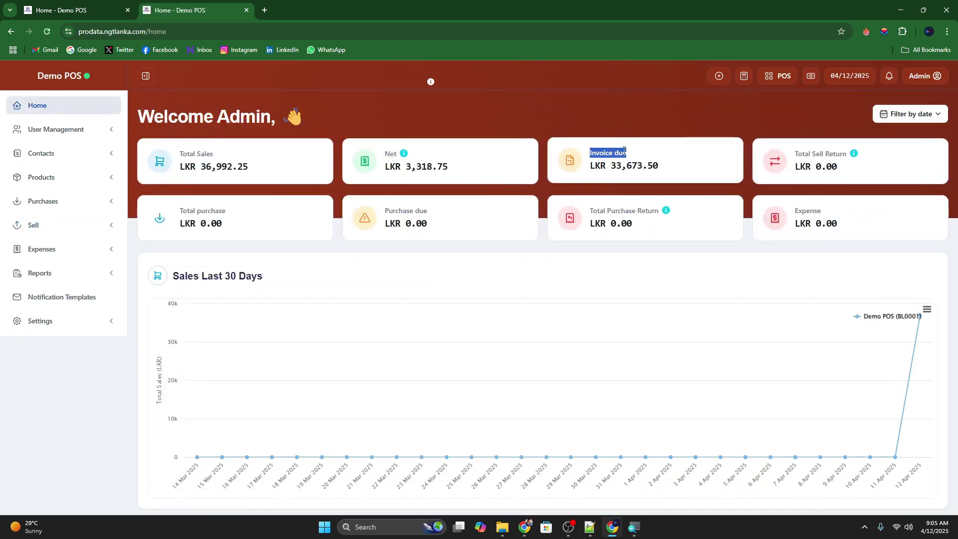
left_click(628, 168)
triple_click(627, 168)
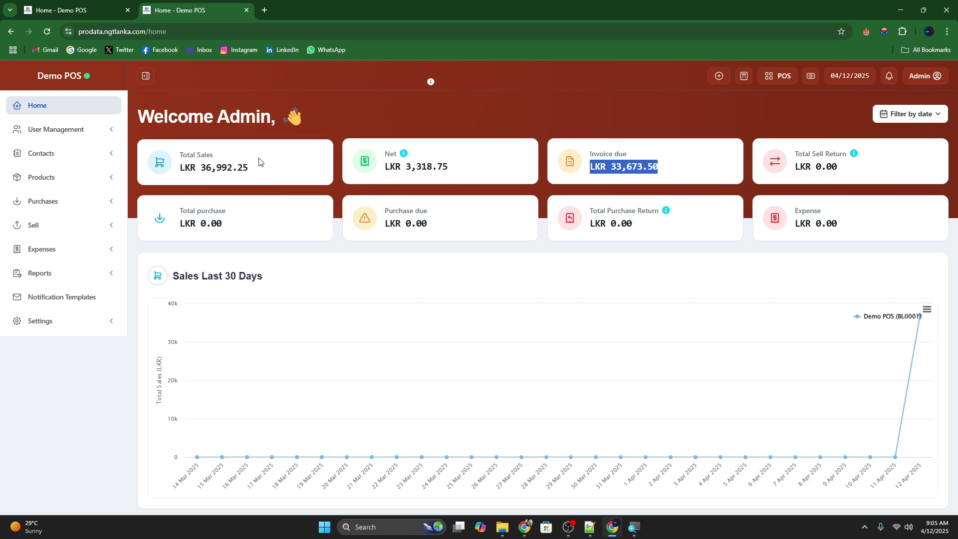
Compare the Total Sales, Invoice due and Net figures on the dashboard
left_click(183, 156)
triple_click(183, 156)
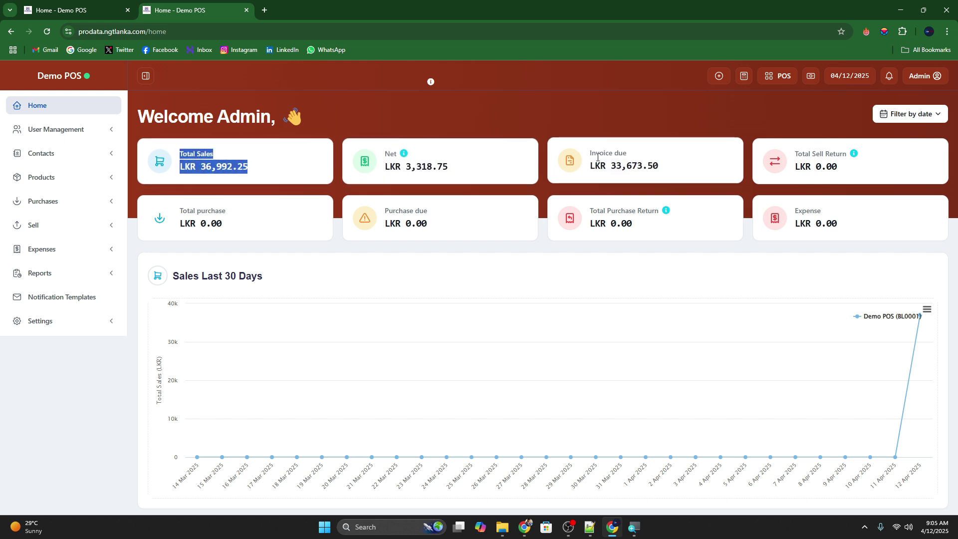
left_click_drag(590, 153, 612, 154)
triple_click(627, 165)
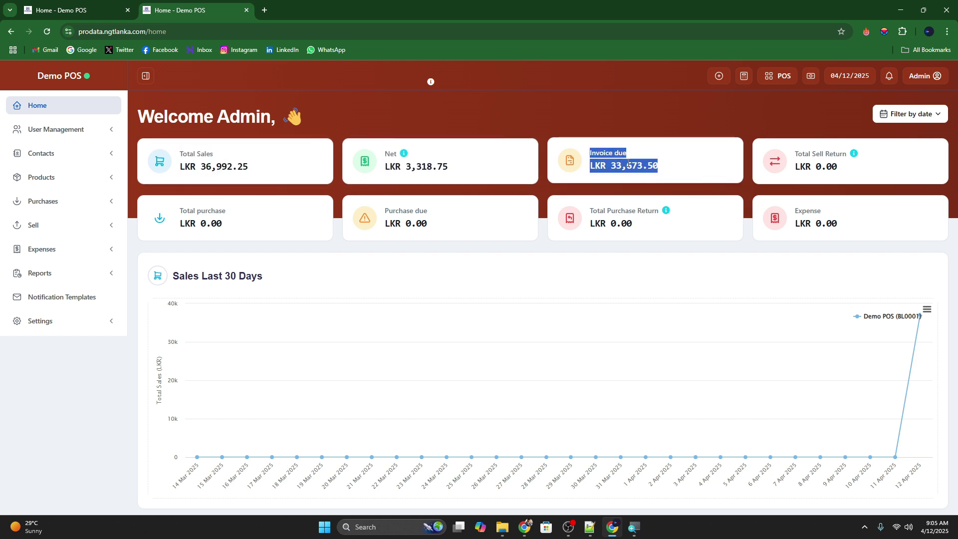
double_click(392, 151)
triple_click(442, 164)
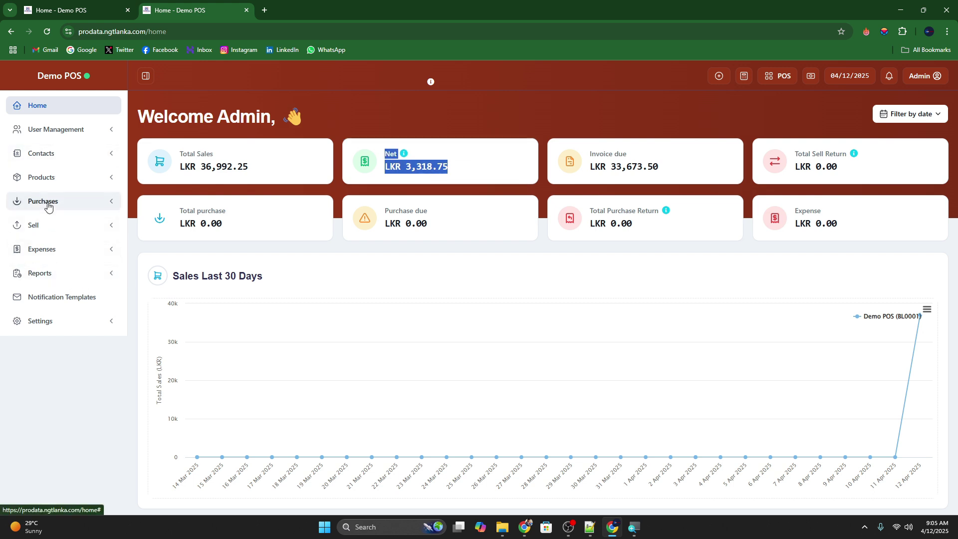
Open the list of all sales, expand its filters and review the preset date ranges
left_click(44, 225)
left_click(39, 262)
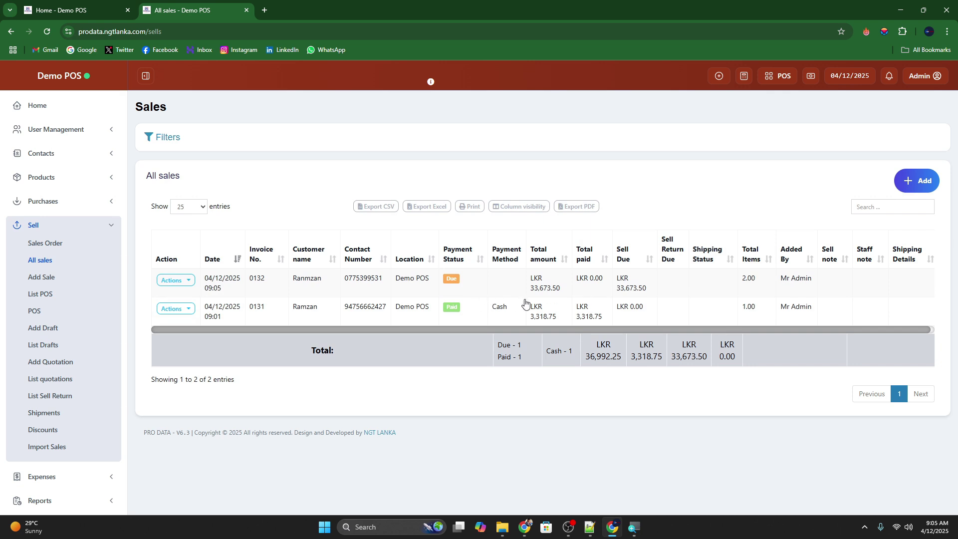
left_click(166, 145)
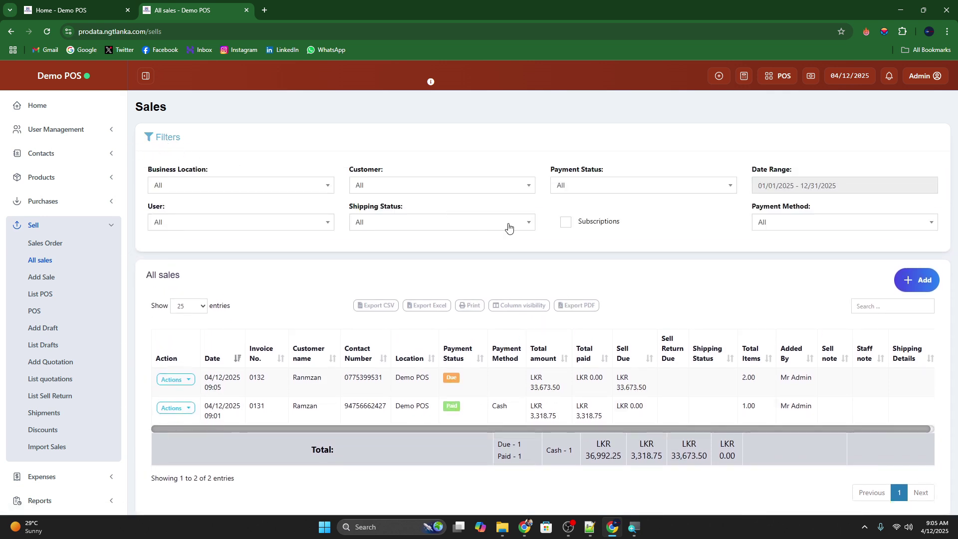
left_click(805, 186)
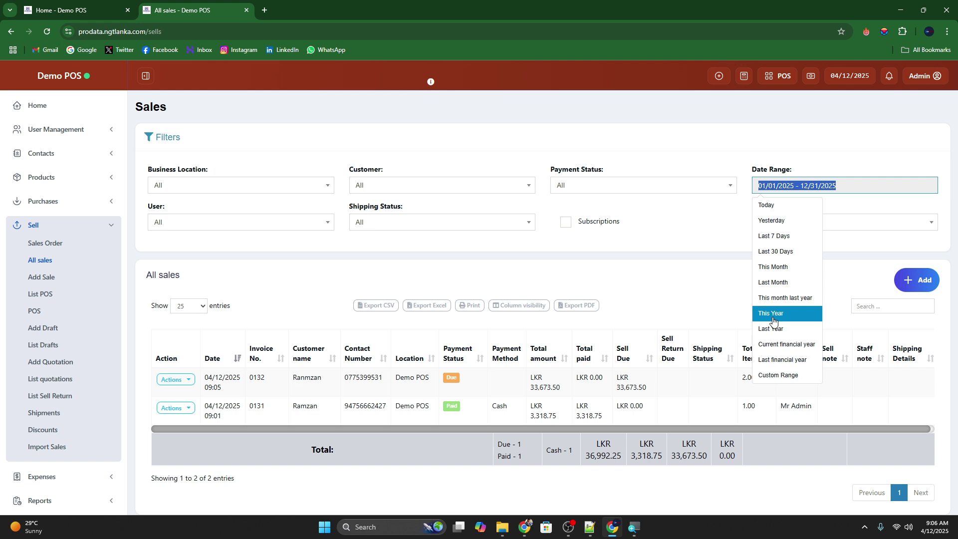
left_click(753, 134)
Filter the sales list by payment status Paid and then by Due to review each group
scroll(593, 197, "down", 1)
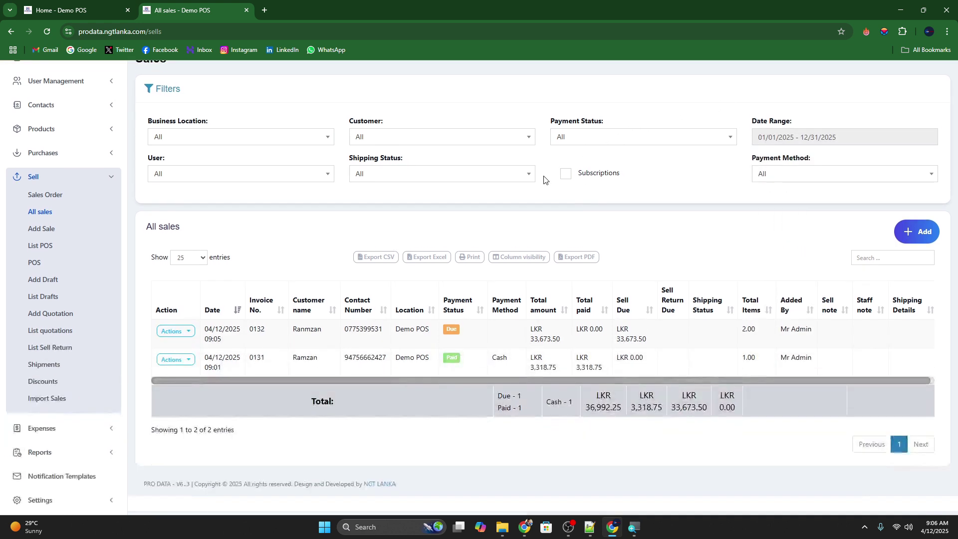
left_click(593, 144)
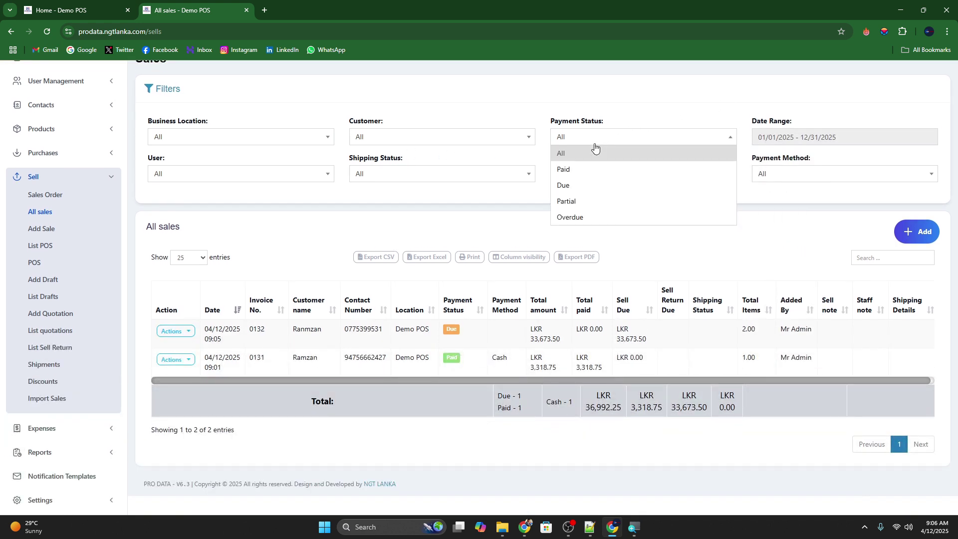
left_click(564, 172)
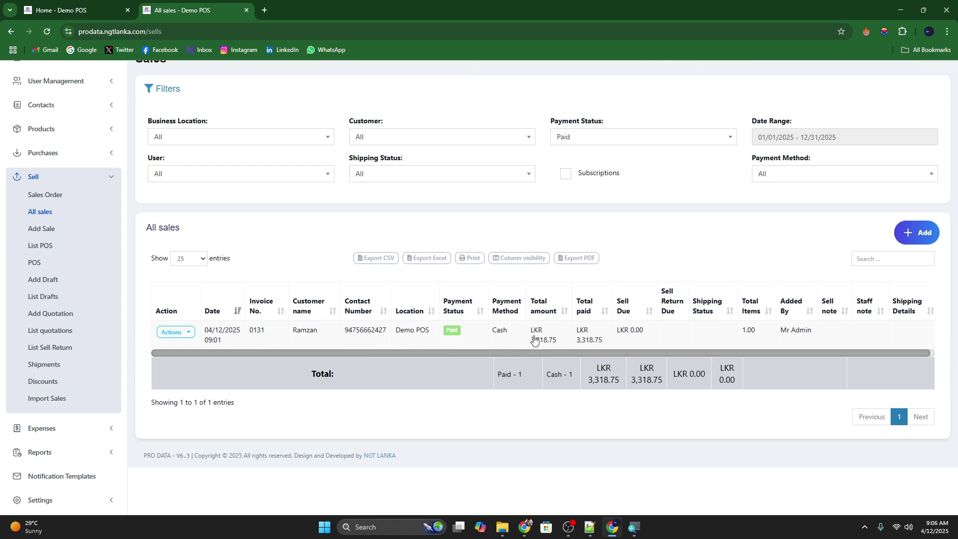
left_click(609, 142)
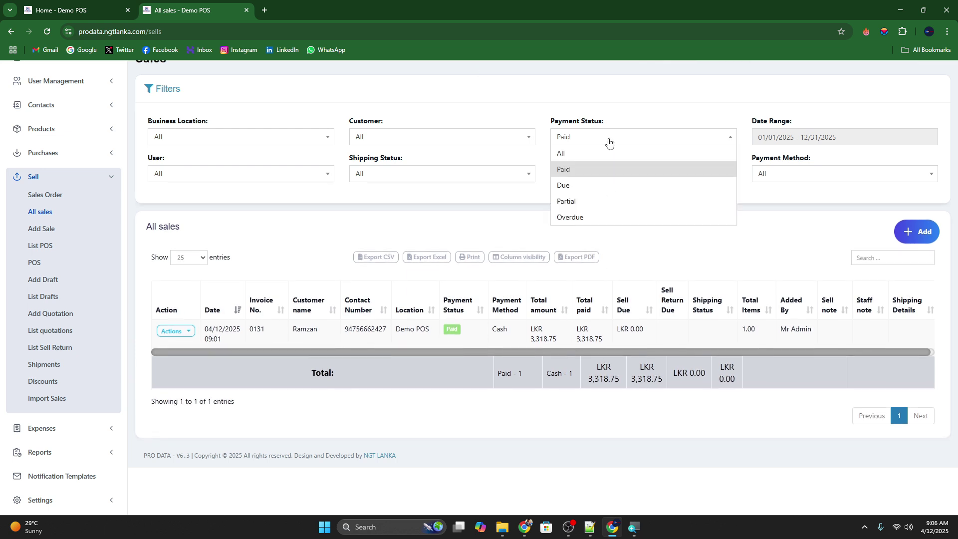
left_click(591, 188)
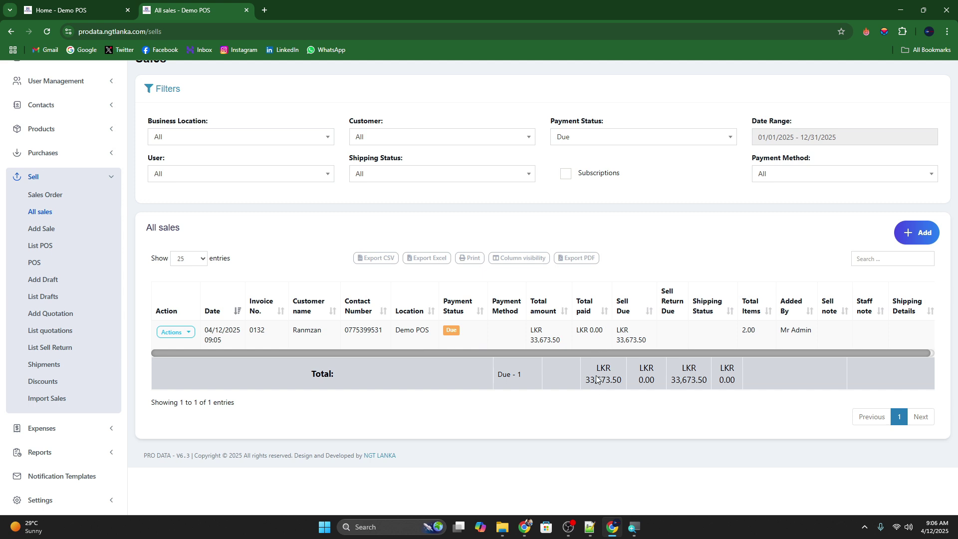
Review the remaining payment status options and reset the payment status filter to All
left_click(618, 143)
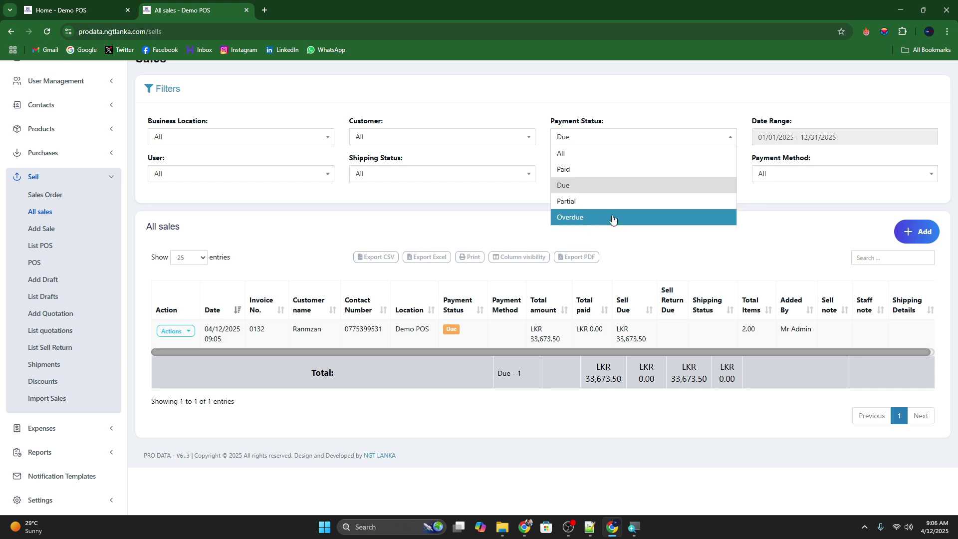
left_click(504, 428)
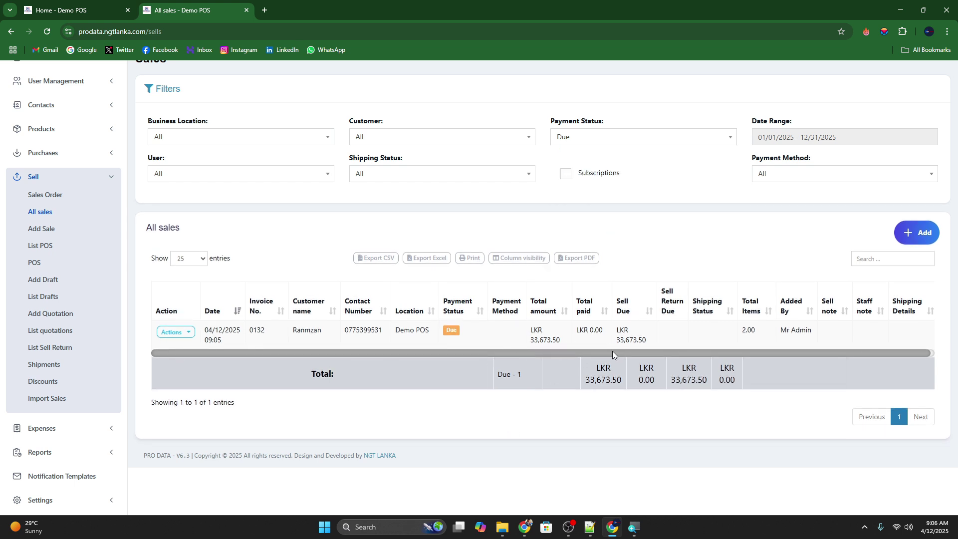
left_click(621, 138)
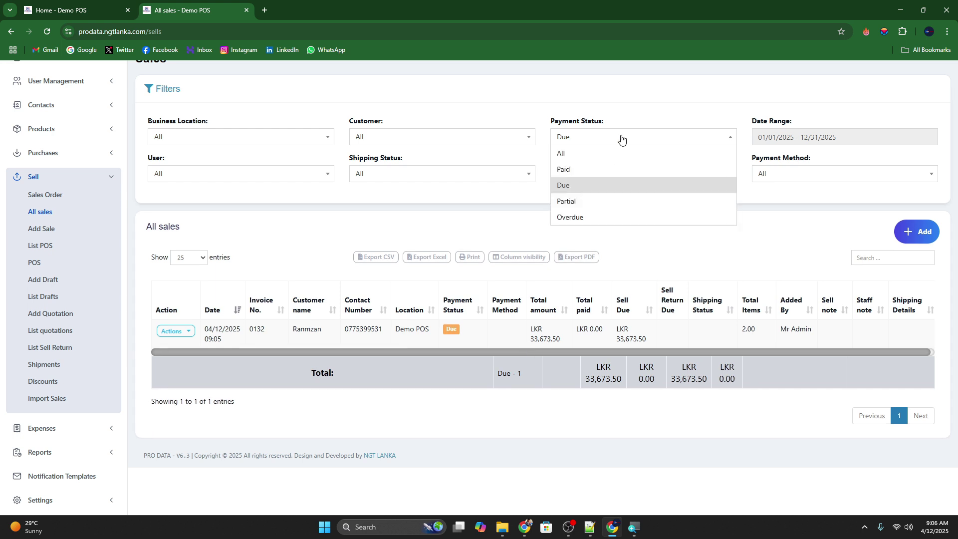
left_click(584, 154)
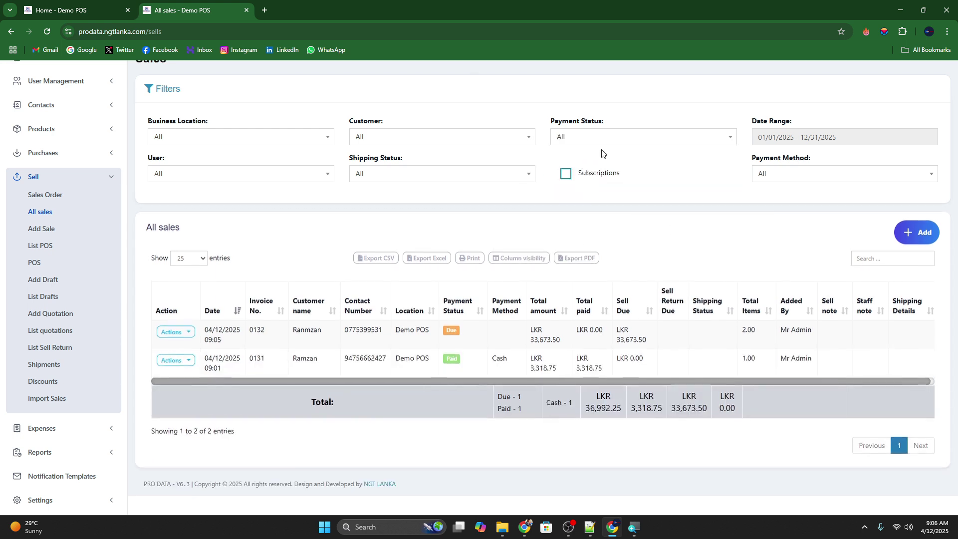
Look at the entries-per-page options and examine the totals row for payment method, total amount, total paid and sell due
left_click(189, 259)
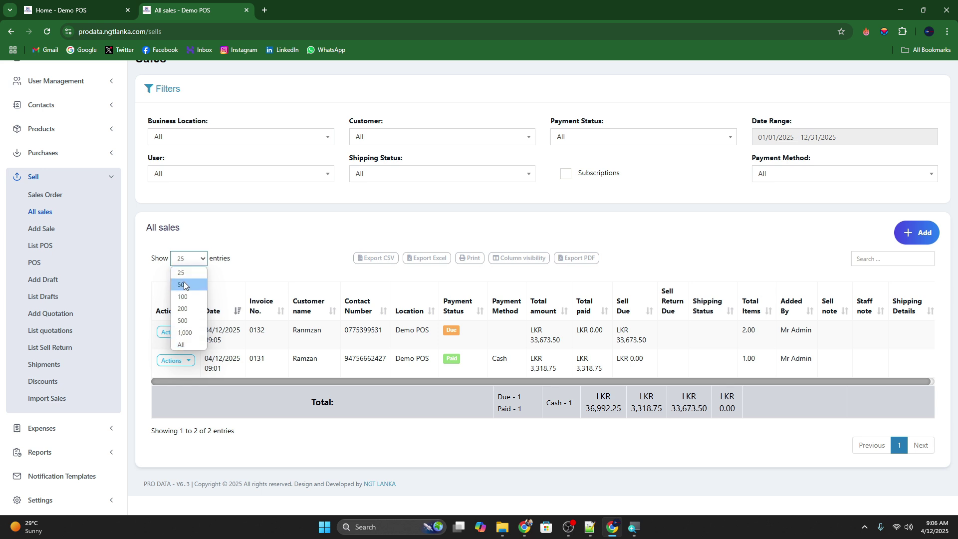
left_click(250, 264)
left_click_drag(501, 399, 573, 406)
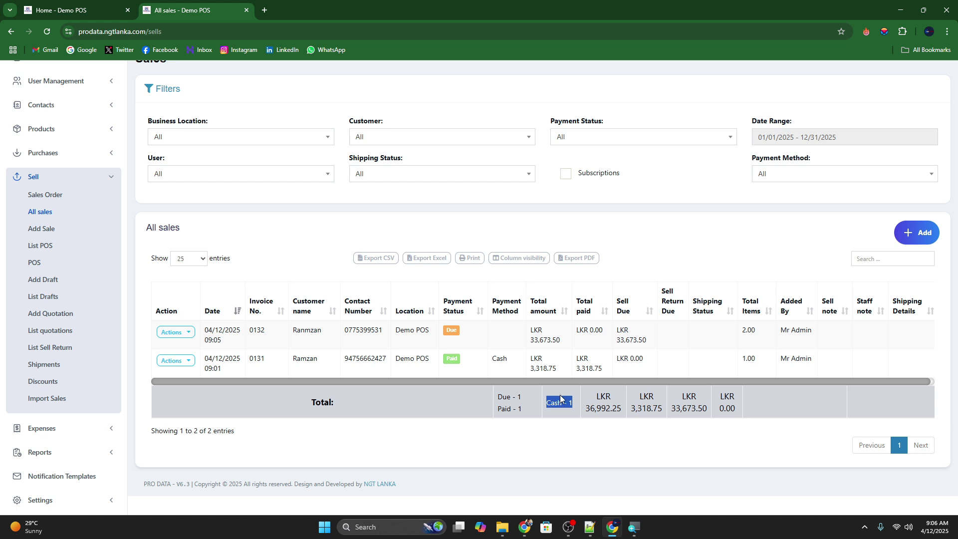
triple_click(602, 400)
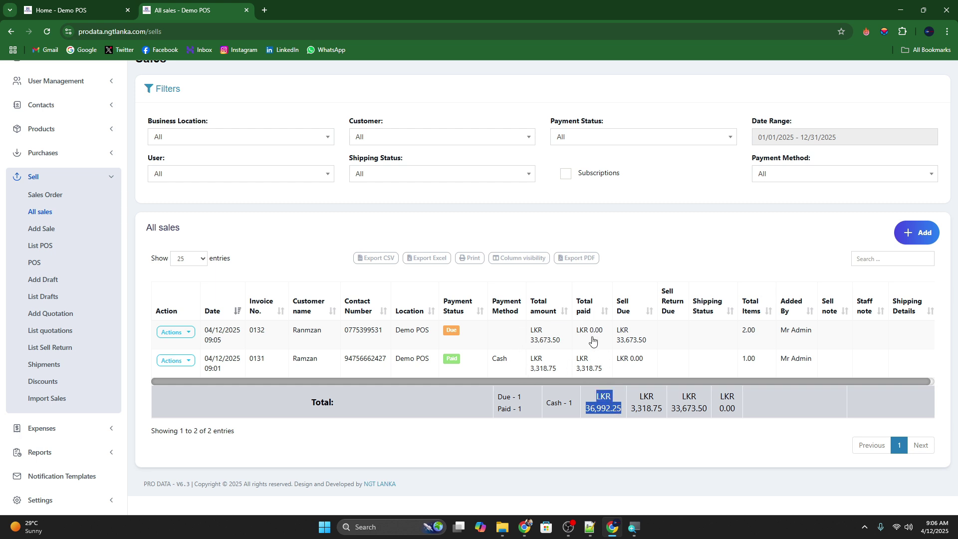
triple_click(656, 407)
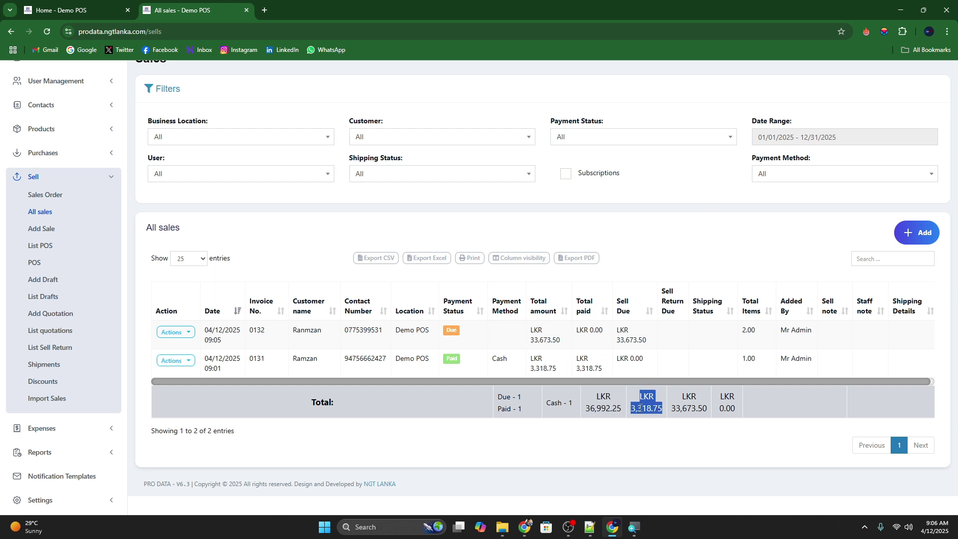
triple_click(690, 401)
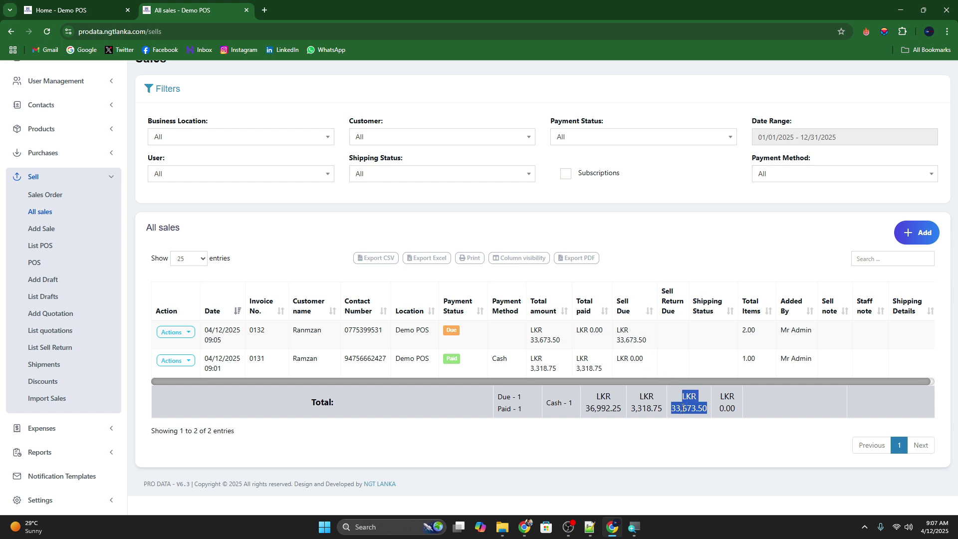
triple_click(643, 408)
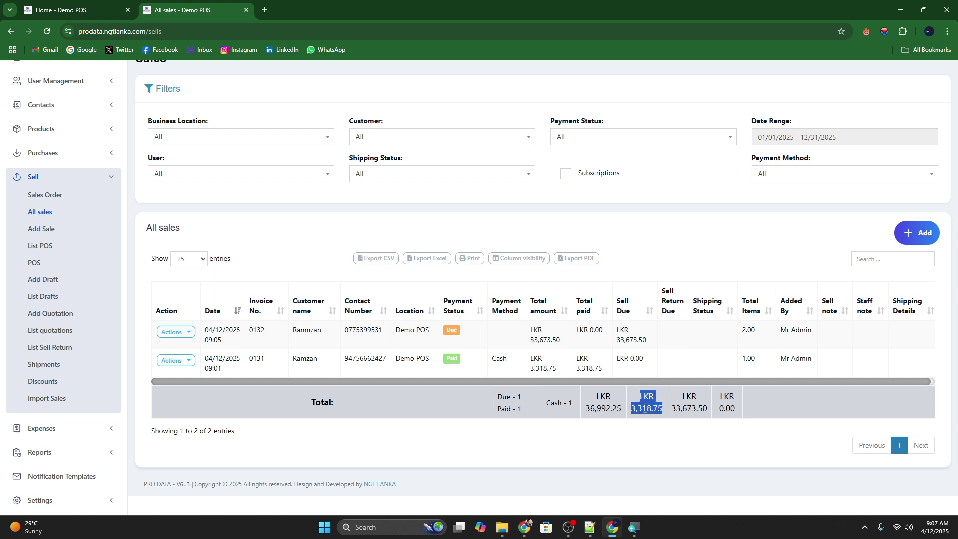
triple_click(595, 405)
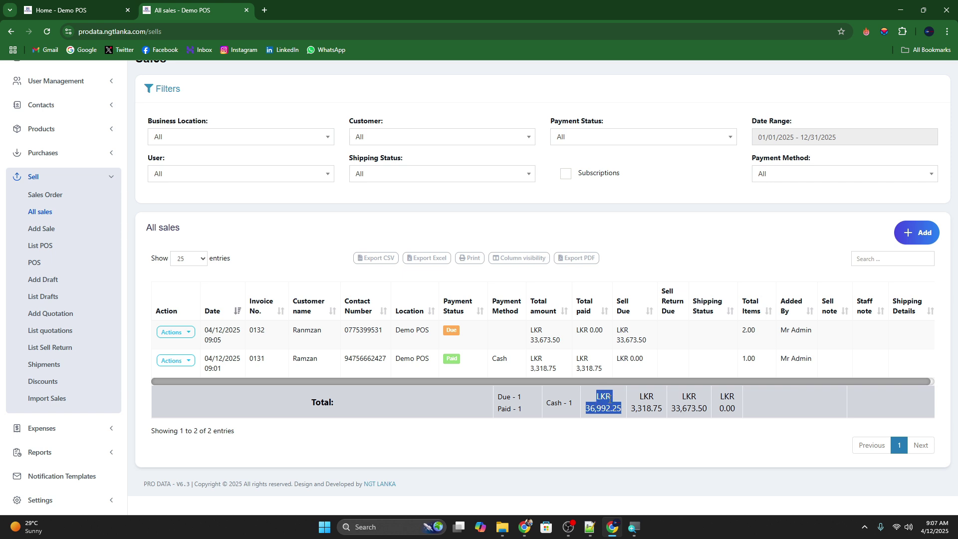
Collapse the filters on the sales list and open the POS screen in a new browser tab
scroll(336, 335, "up", 1)
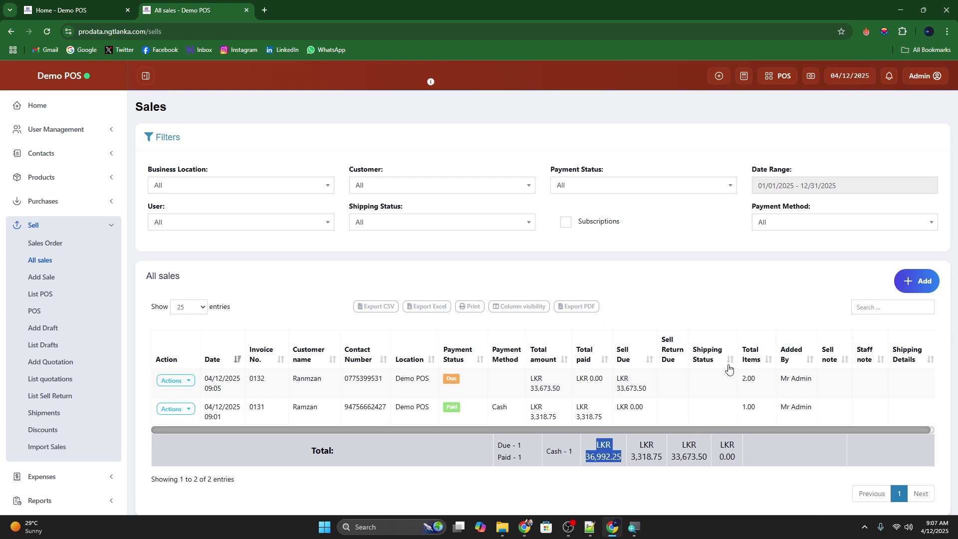
left_click(166, 137)
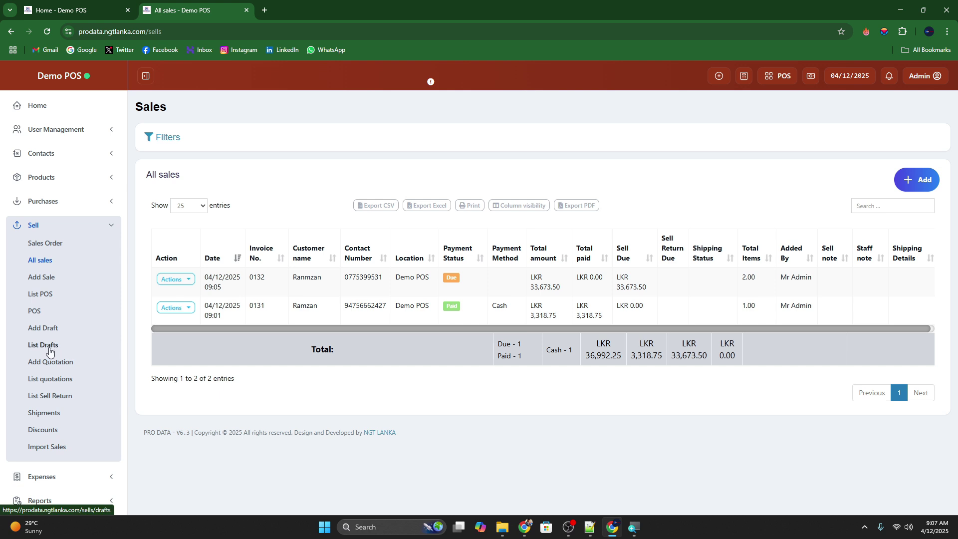
right_click(783, 75)
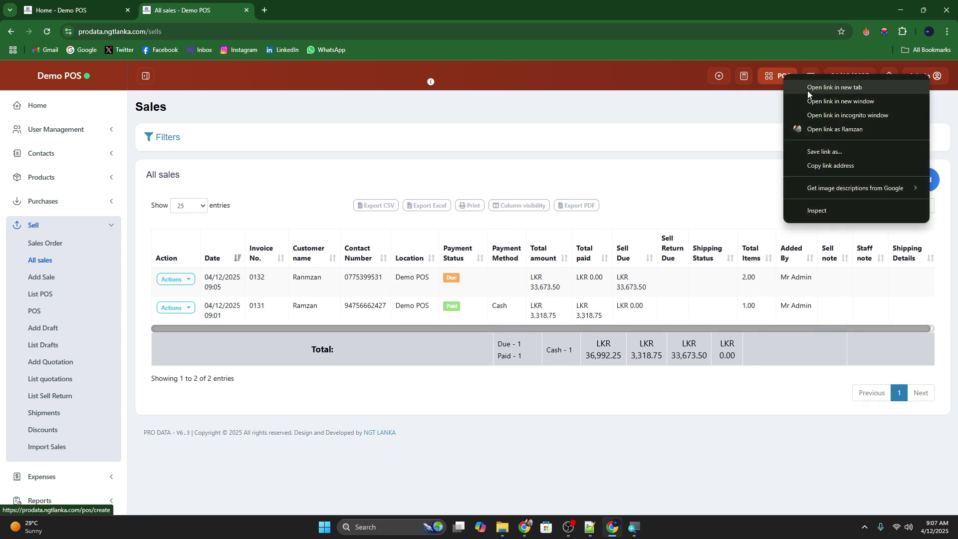
left_click(807, 90)
left_click(286, 6)
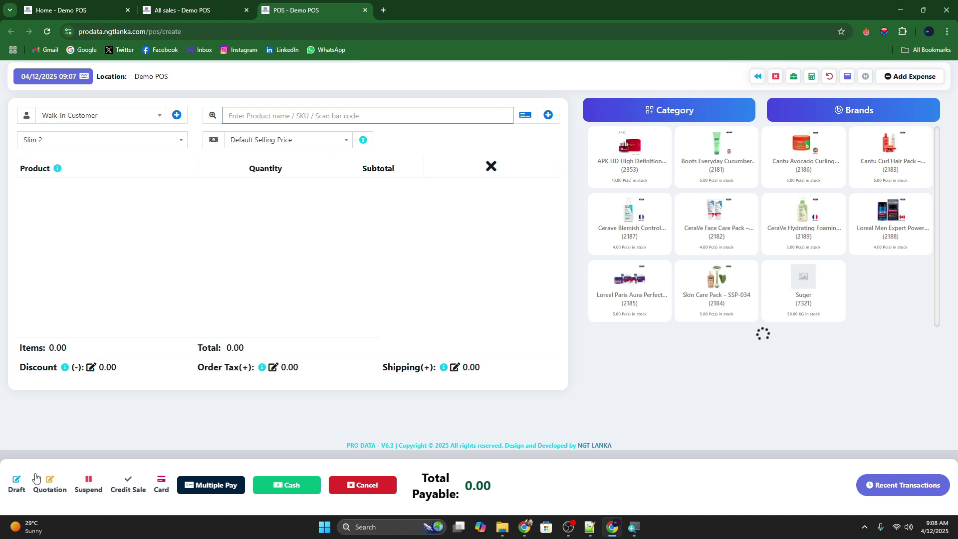
Add Cerave Blemish Control Cleanser 236ml and CeraVe Face Care Pack – SSP013 to the sale and save it as a draft
left_click(636, 232)
left_click(708, 232)
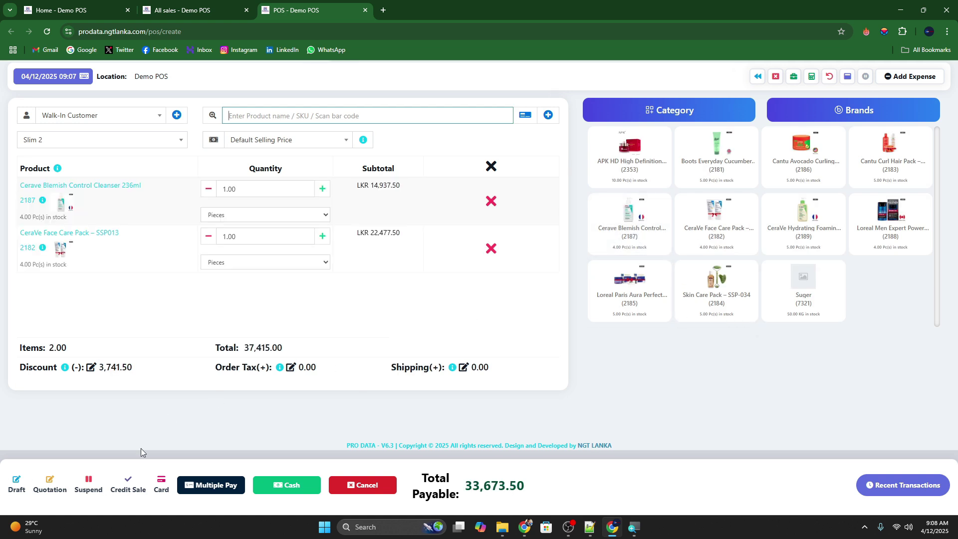
left_click(18, 487)
Return to the sales list tab and open the list of drafts and the list of quotations
left_click(180, 10)
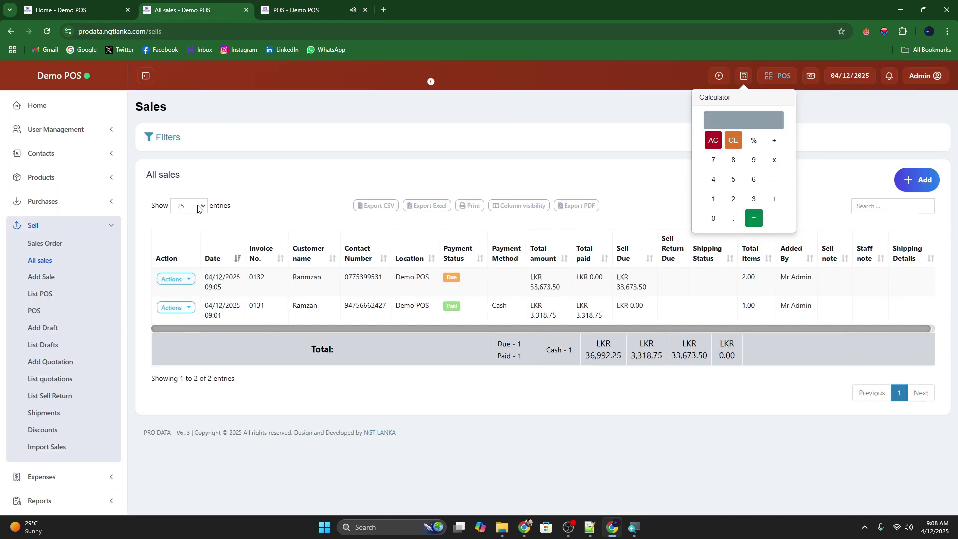
left_click(51, 345)
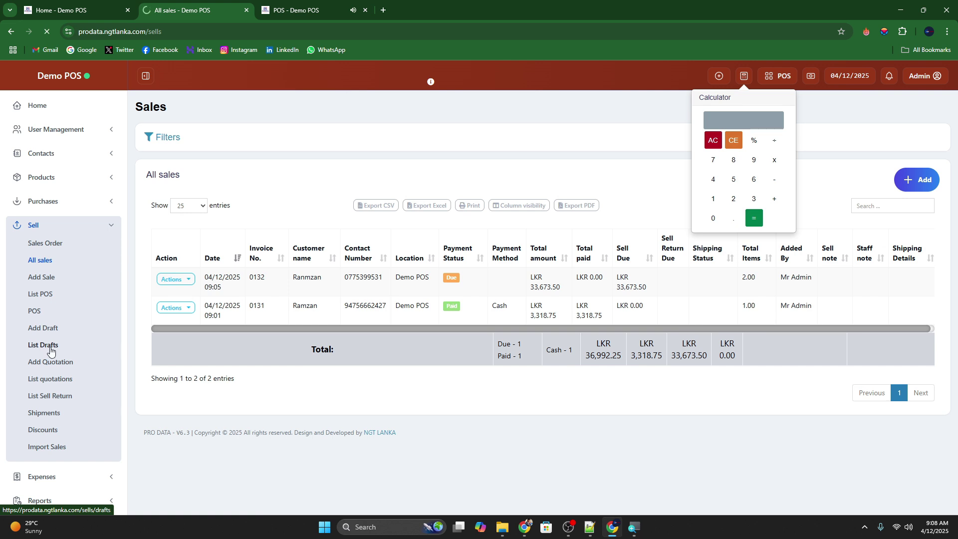
left_click(61, 382)
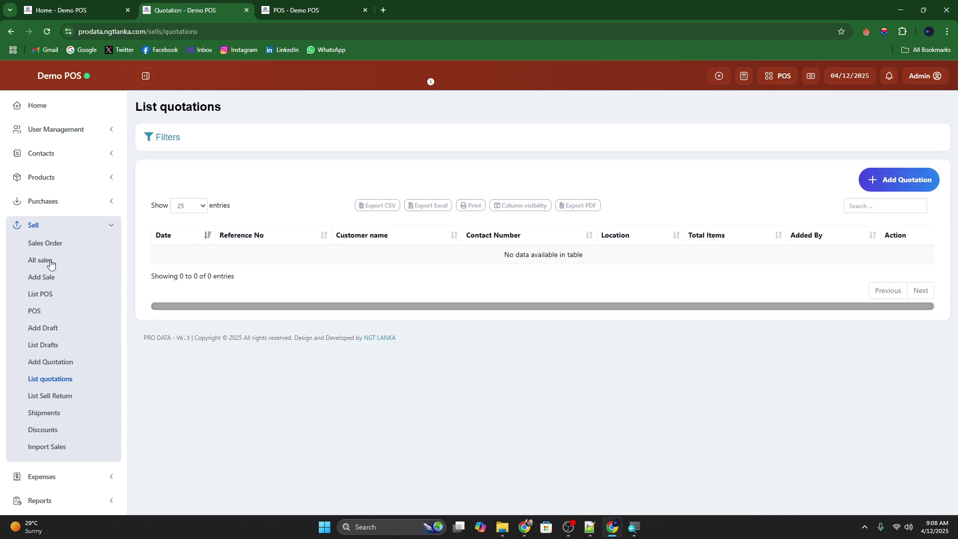
Open the Add Sale form, look through its fields and compare it with the POS screen in the other tab
left_click(43, 281)
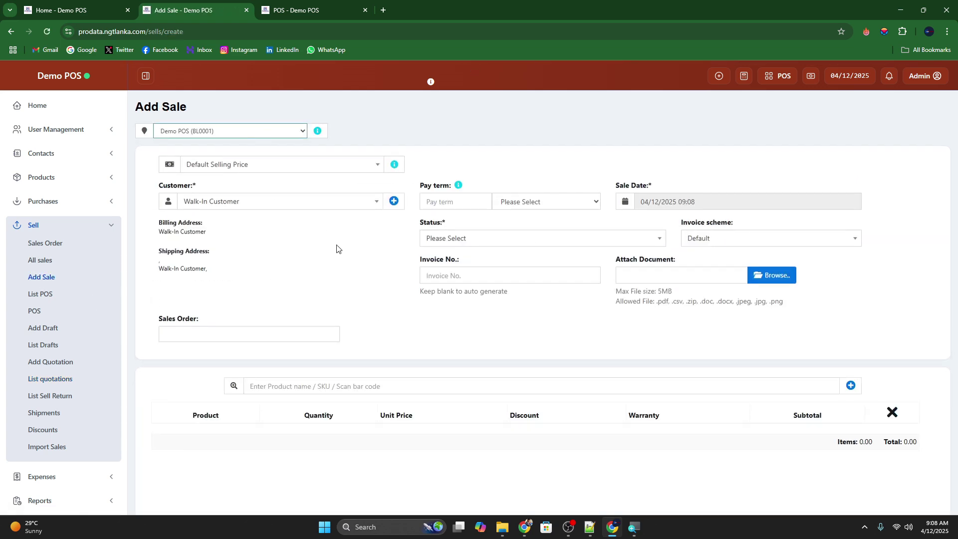
scroll(549, 314, "down", 5)
left_click(349, 21)
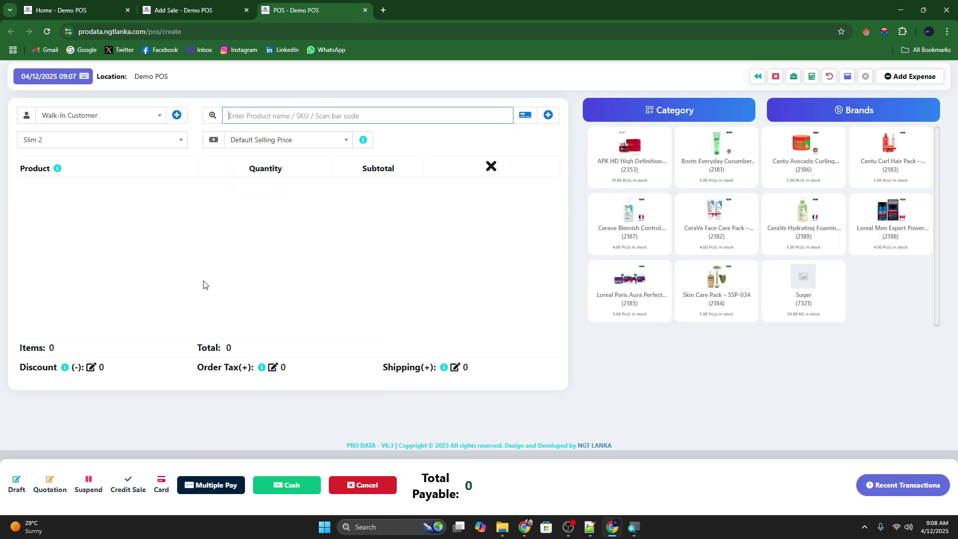
Go back to the Add Sale form and open the POS screen in that same tab
key("ctrl+shift+Tab")
scroll(385, 312, "up", 5)
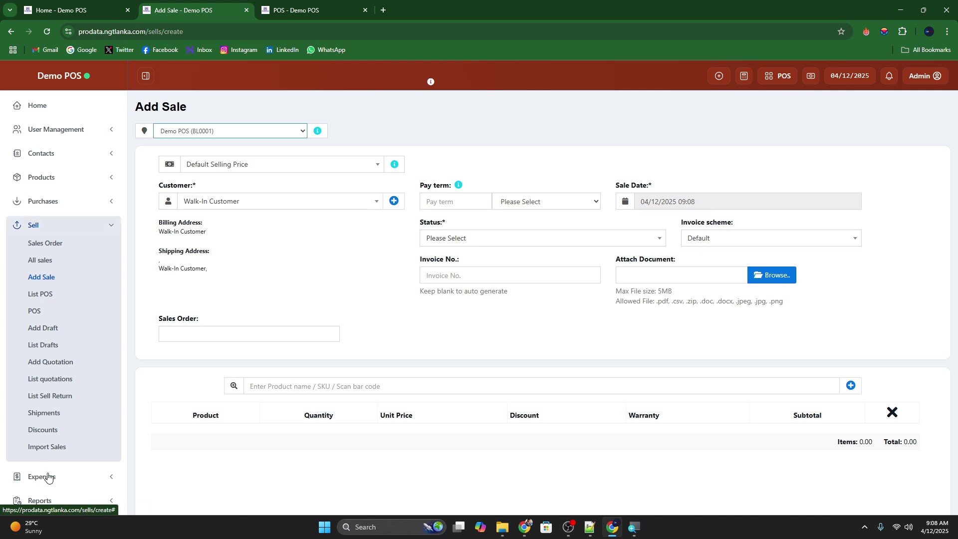
left_click(783, 77)
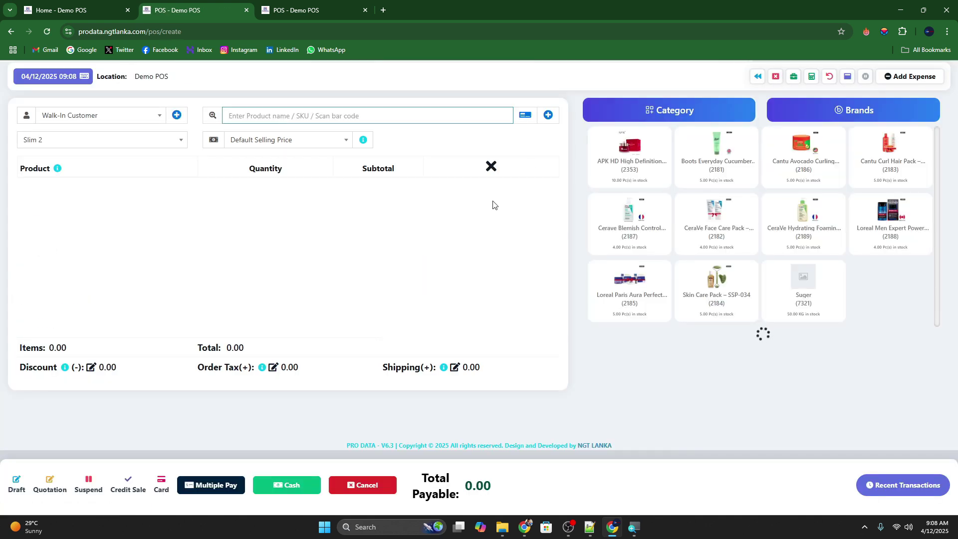